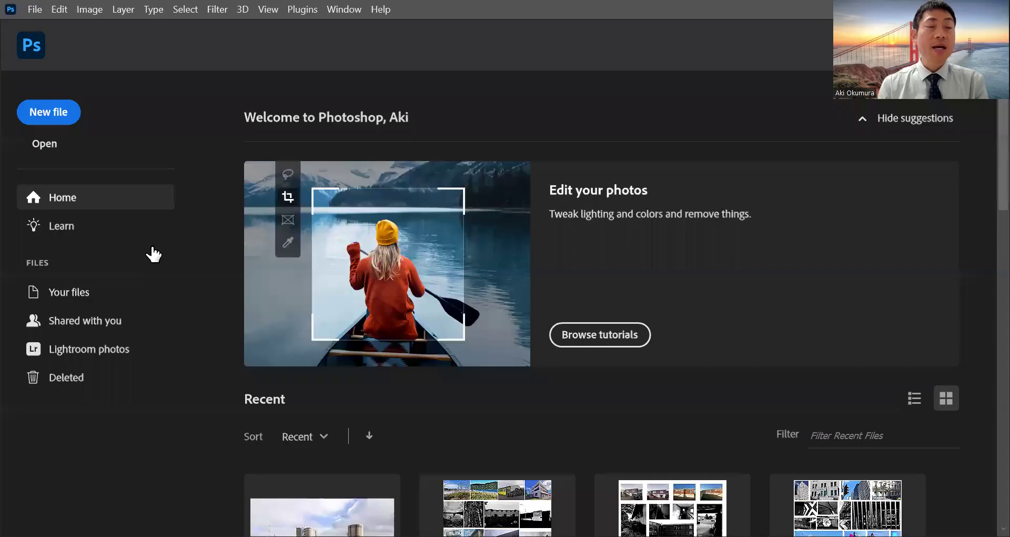
Create a new blank A4 document at 2480 × 3508 px and 300 ppi from the Print presets
{"action": "left_click", "coordinate": [52, 113]}
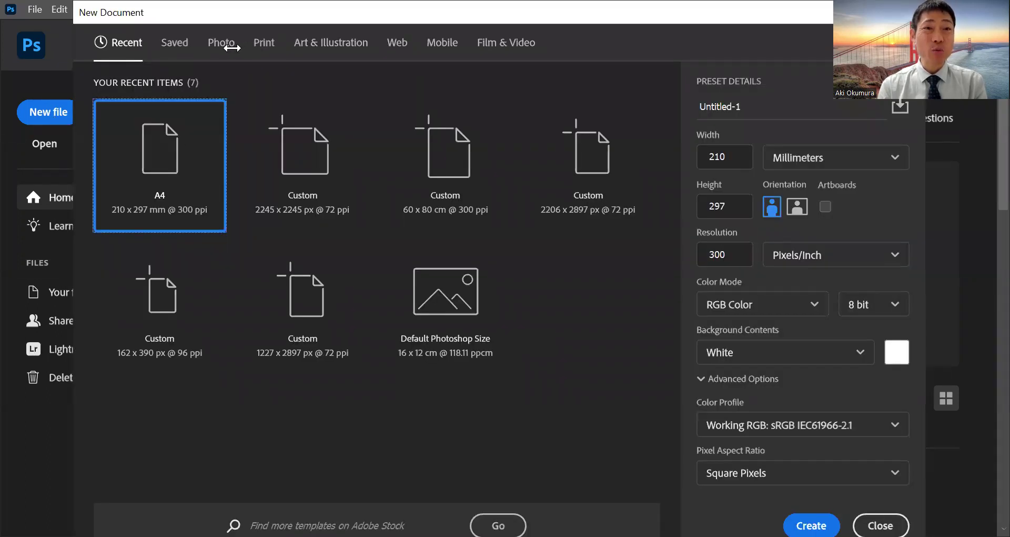
{"action": "left_click", "coordinate": [266, 44]}
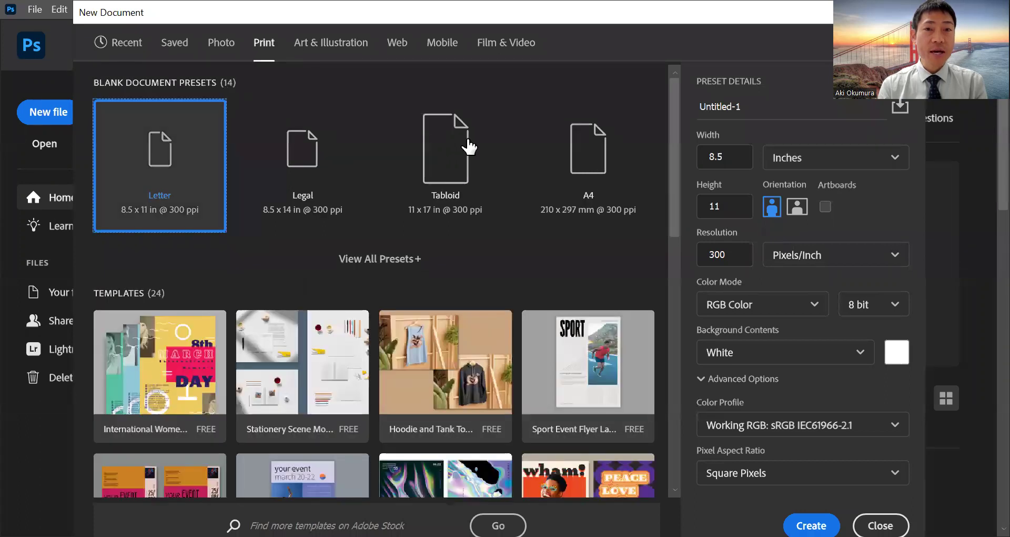
{"action": "left_click", "coordinate": [583, 159]}
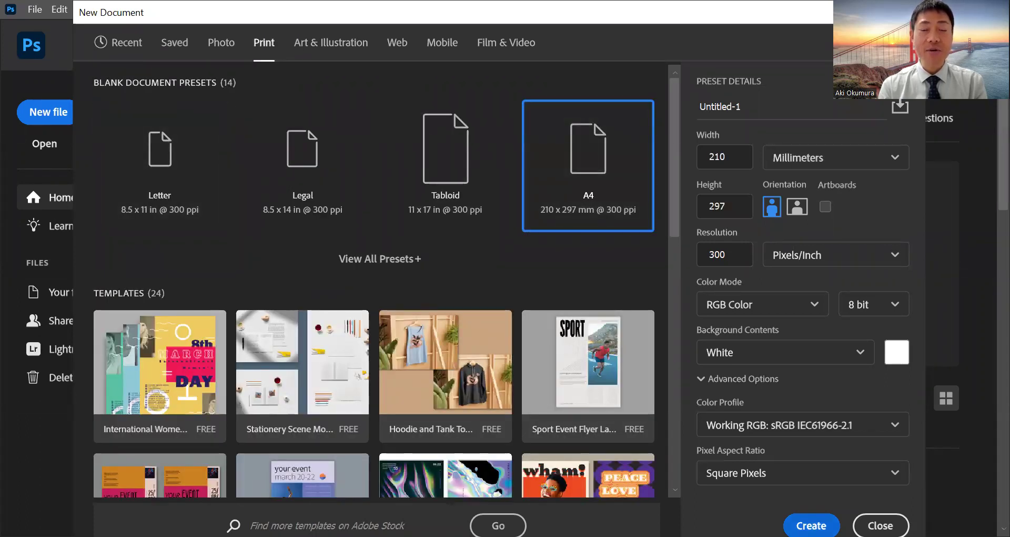
{"action": "key", "text": "Return"}
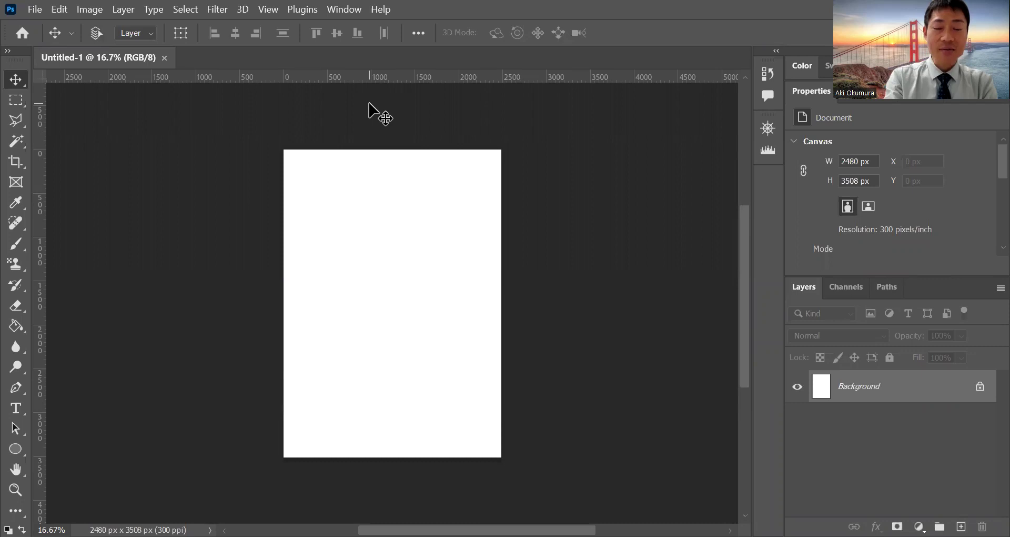
Fit the page on screen and add three empty layers, Layer 1 through Layer 3
{"action": "key", "text": "ctrl+0"}
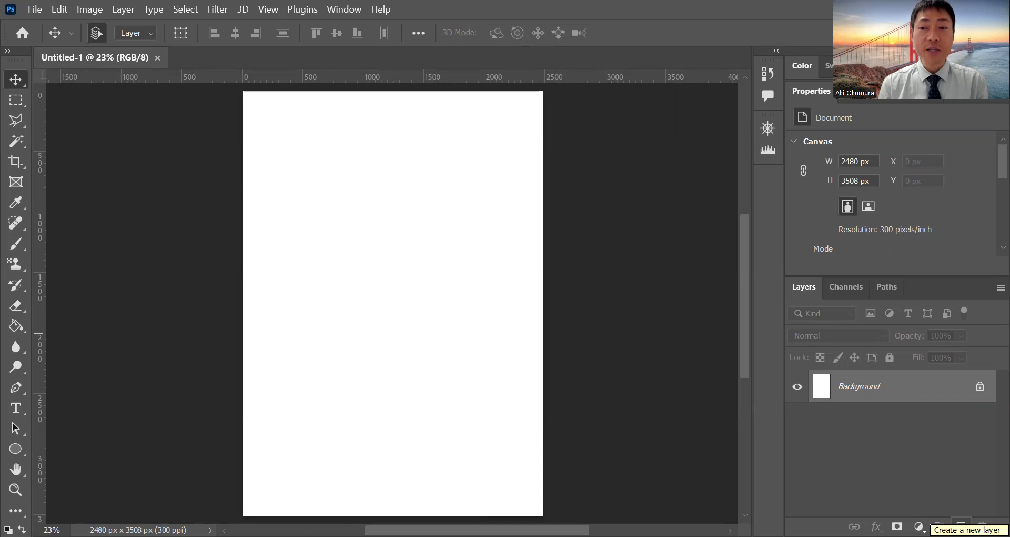
{"action": "left_click", "coordinate": [961, 526]}
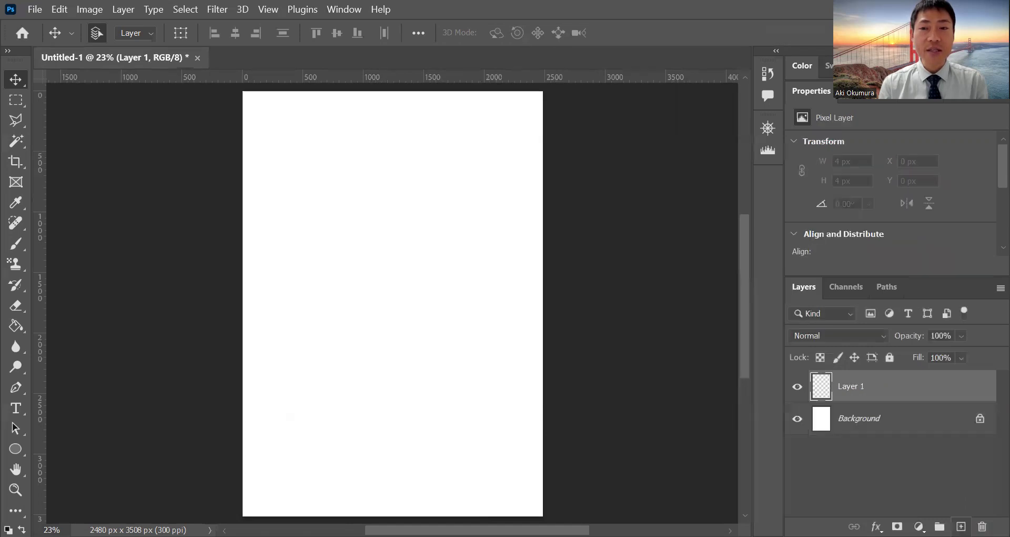
{"action": "left_click", "coordinate": [961, 526]}
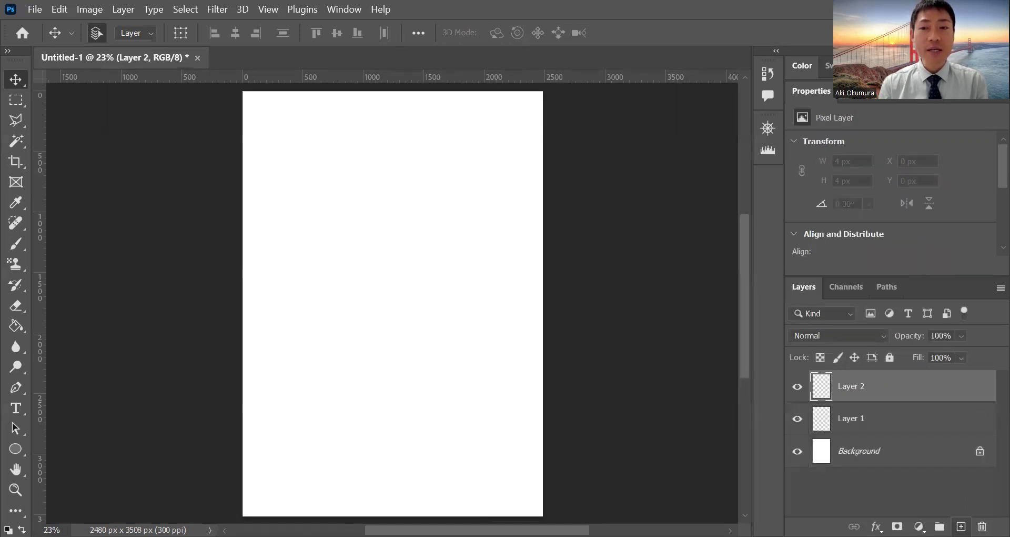
{"action": "left_click", "coordinate": [962, 526]}
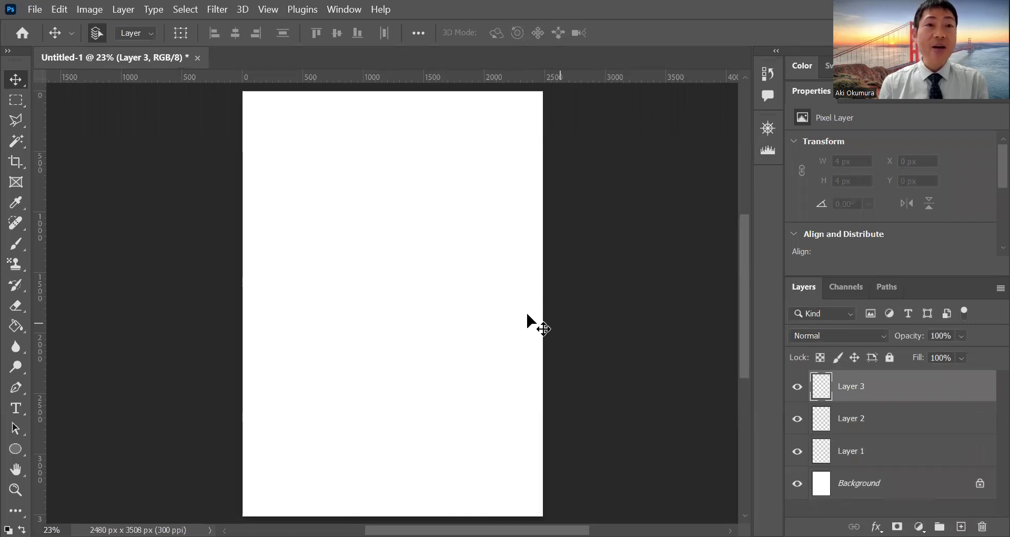
Add an empty Layer 4 via Layer > New > Layer
{"action": "left_click", "coordinate": [134, 4]}
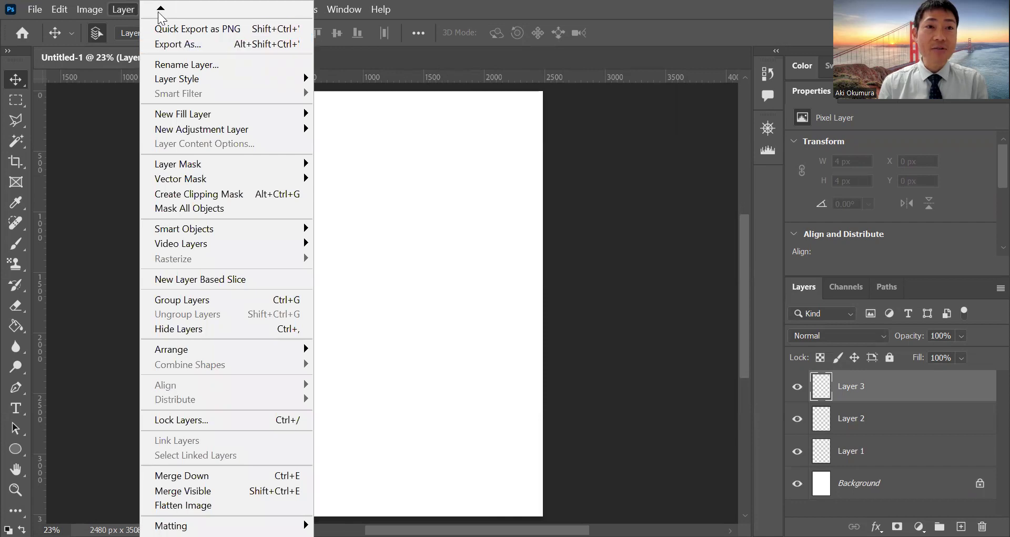
{"action": "mouse_move", "coordinate": [160, 10]}
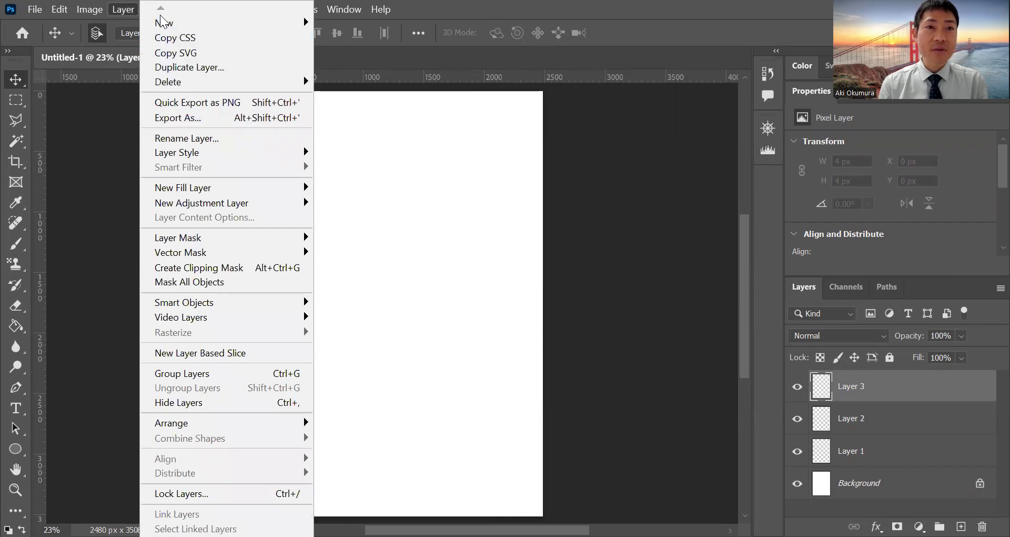
{"action": "mouse_move", "coordinate": [164, 29]}
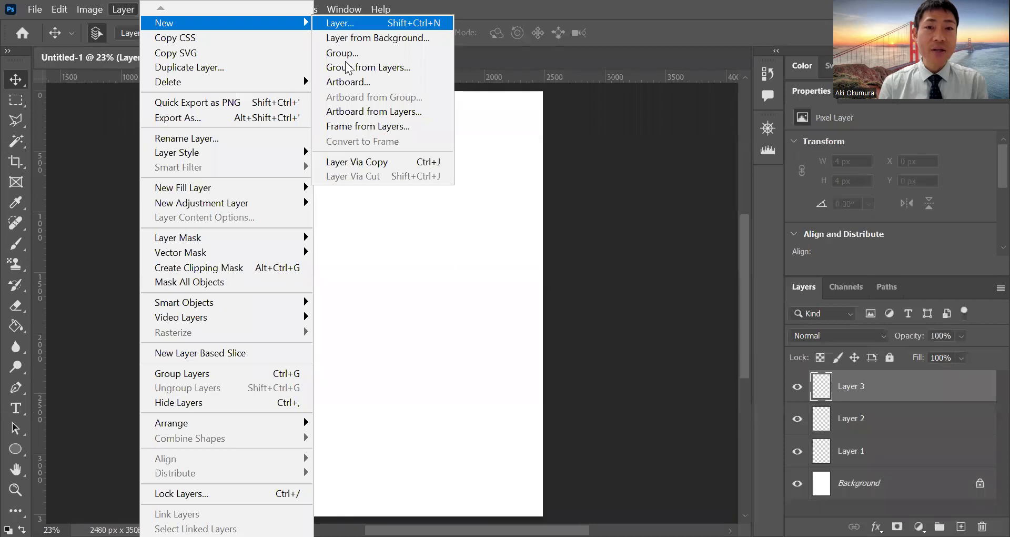
{"action": "left_click", "coordinate": [351, 26]}
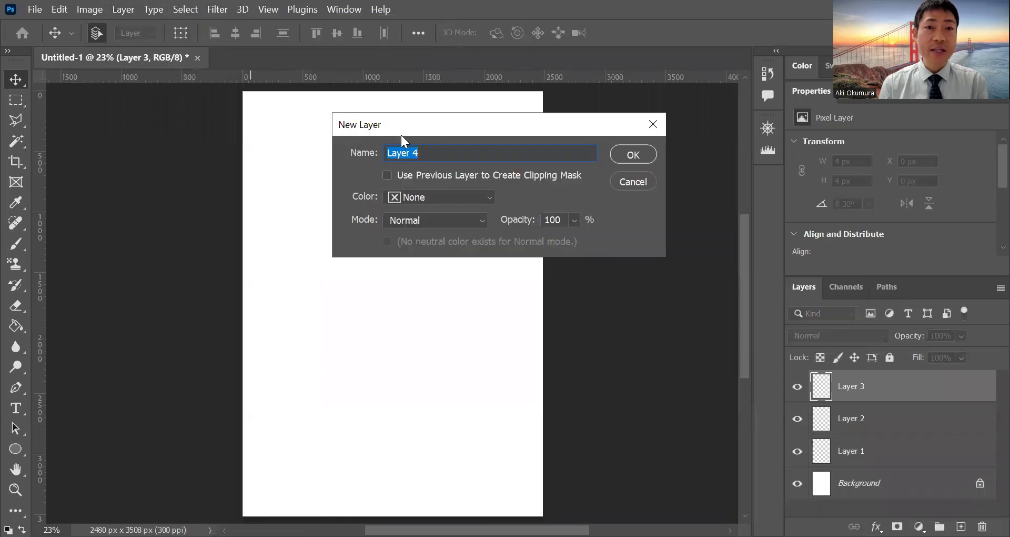
{"action": "left_click", "coordinate": [627, 156]}
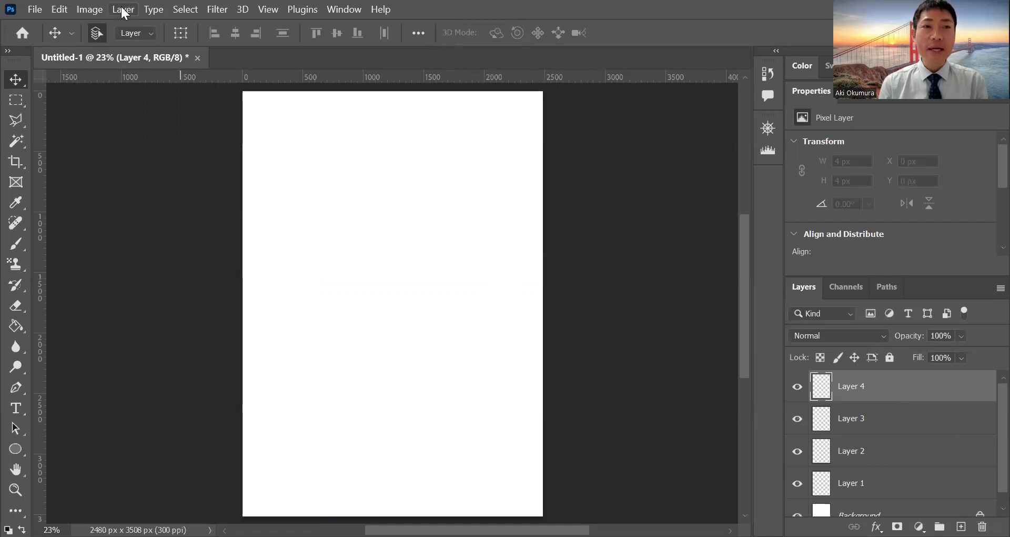
Add an empty Layer 5 the same way via Layer > New > Layer
{"action": "left_click", "coordinate": [124, 10]}
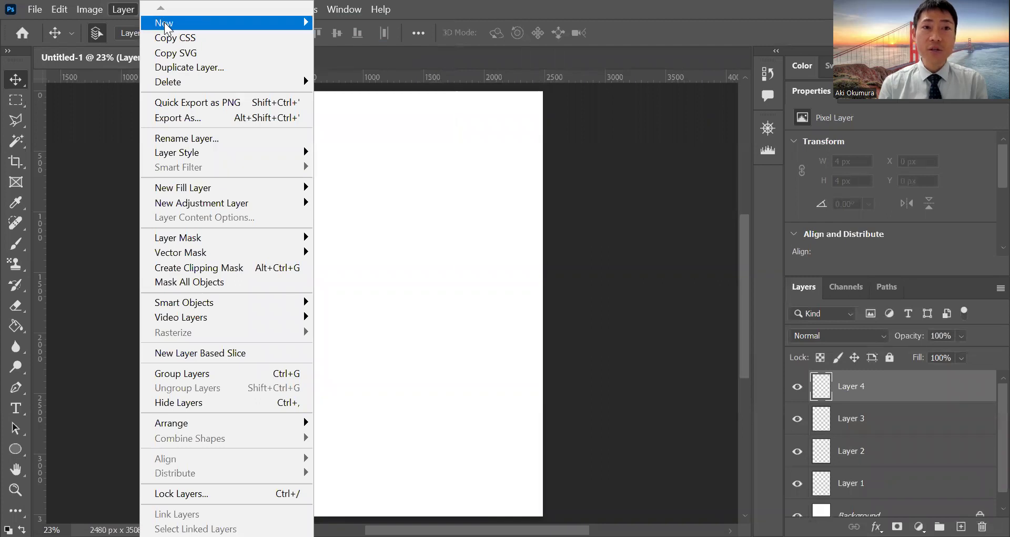
{"action": "mouse_move", "coordinate": [168, 29]}
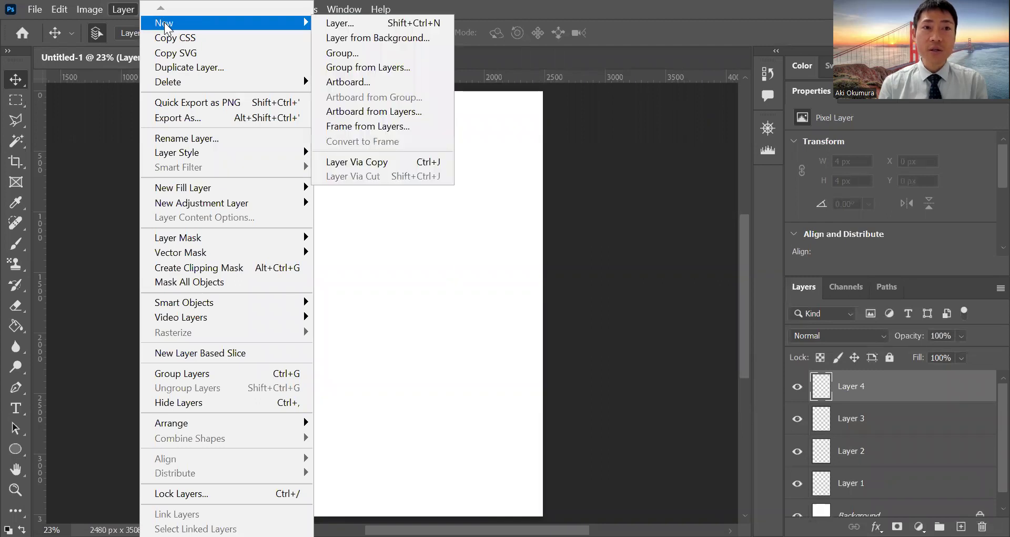
{"action": "left_click", "coordinate": [354, 22]}
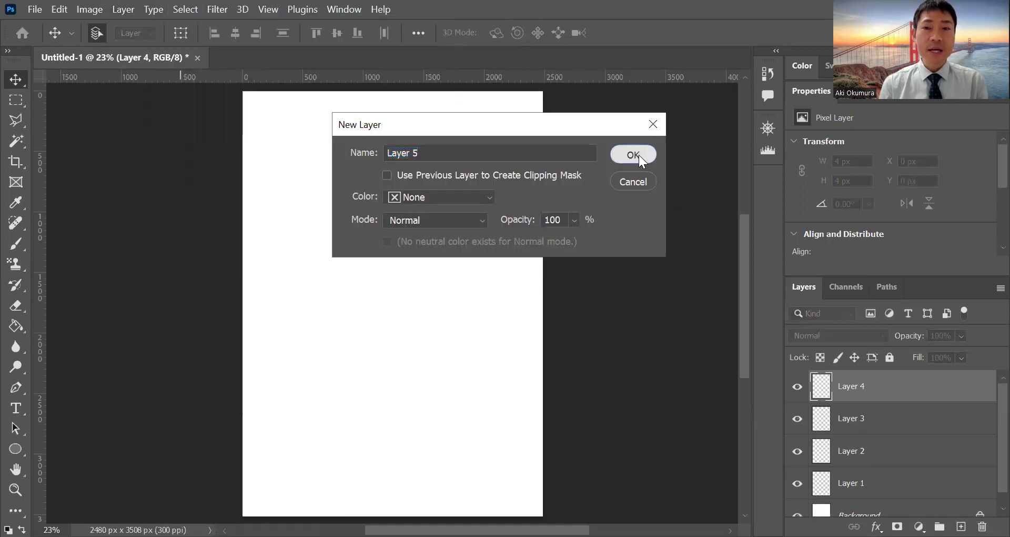
{"action": "left_click", "coordinate": [639, 154]}
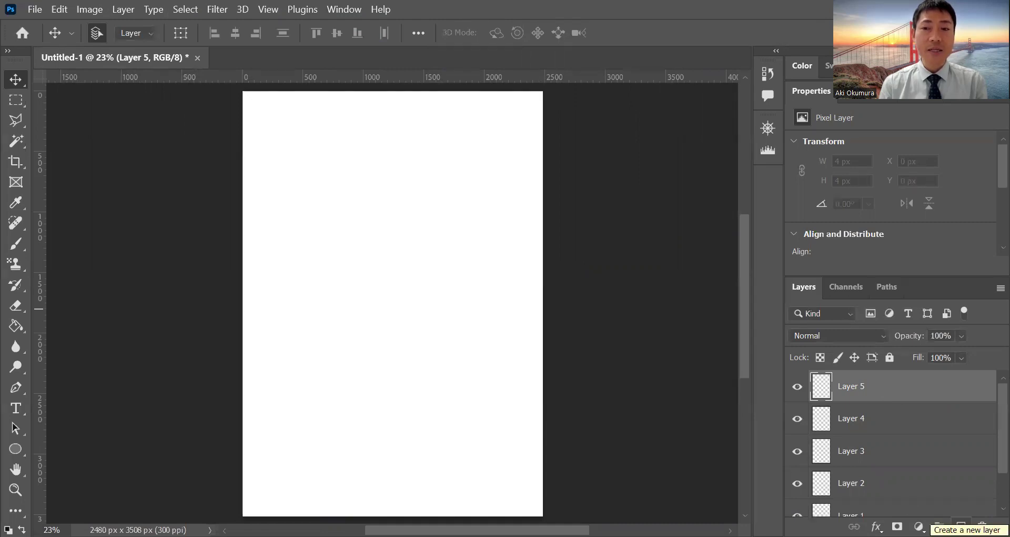
Add an empty Layer 6 at the top of the stack, then select Layer 1
{"action": "left_click", "coordinate": [962, 526]}
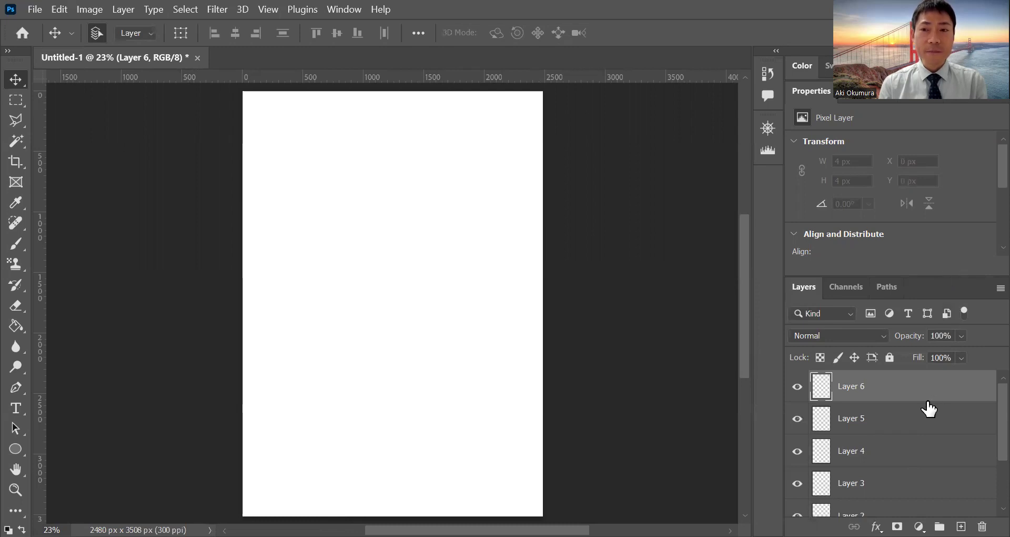
{"action": "scroll", "coordinate": [929, 408], "scroll_direction": "down", "scroll_amount": 3}
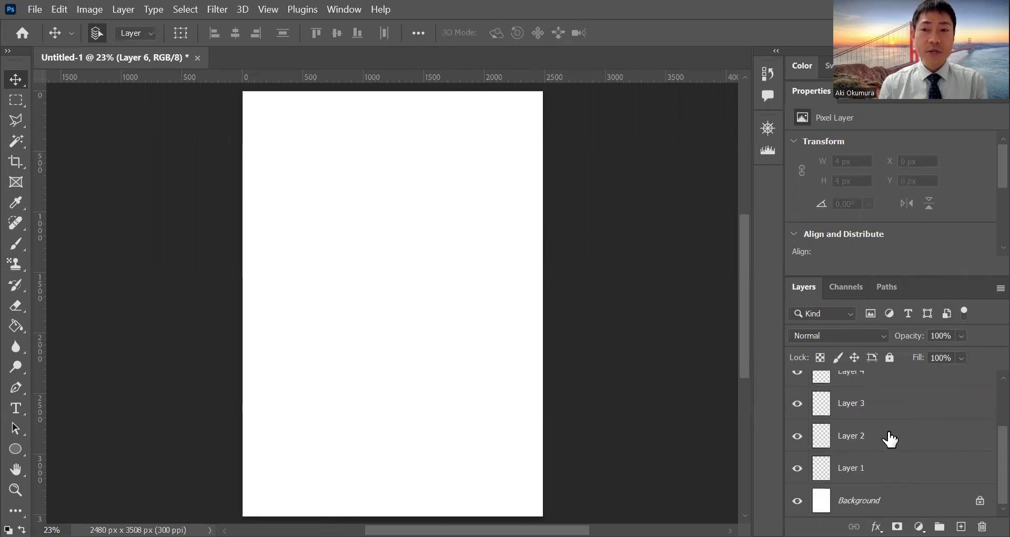
{"action": "scroll", "coordinate": [889, 439], "scroll_direction": "up", "scroll_amount": 3}
{"action": "scroll", "coordinate": [887, 408], "scroll_direction": "down", "scroll_amount": 3}
{"action": "left_click", "coordinate": [872, 471]}
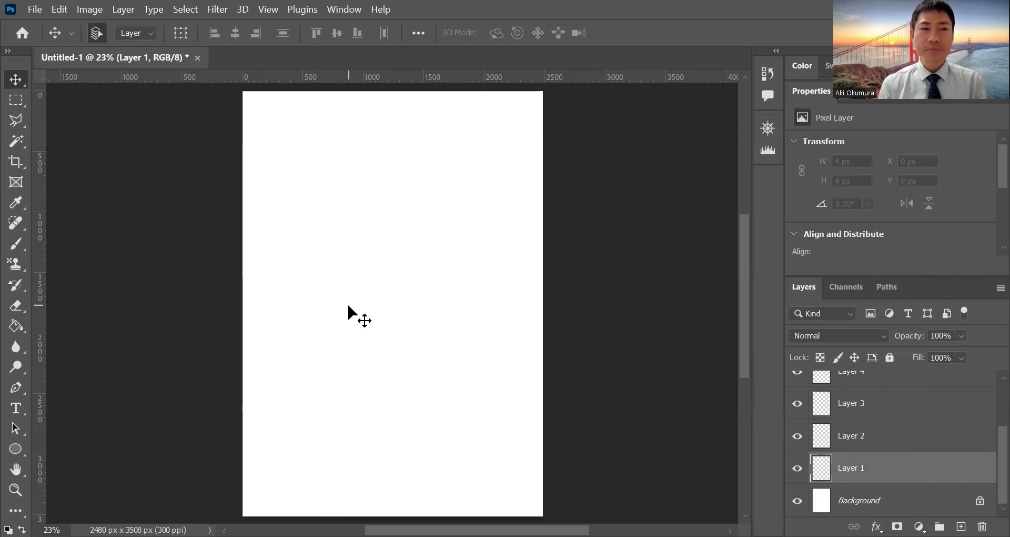
Open the harbour photo 20200607_133929.jpg
{"action": "left_click", "coordinate": [40, 13]}
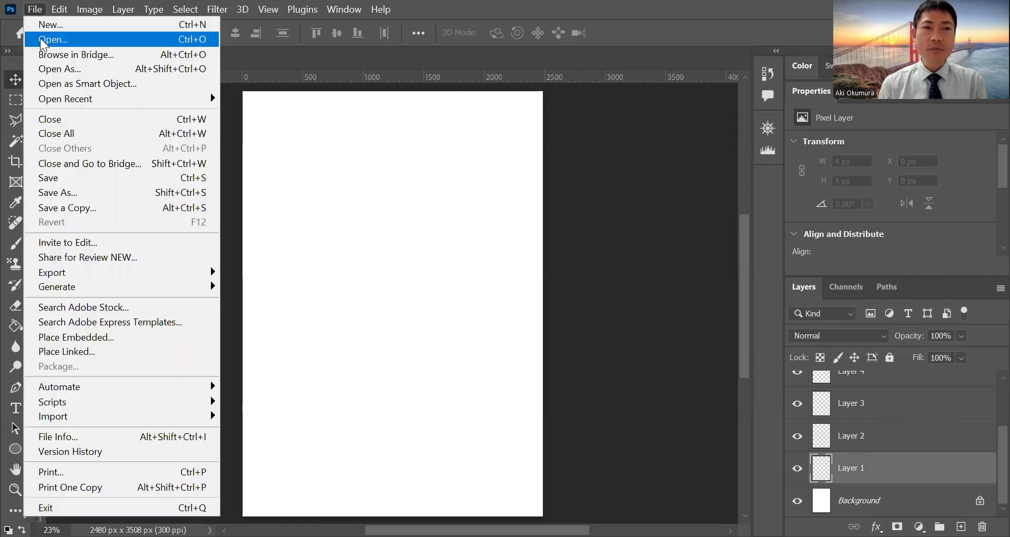
{"action": "left_click", "coordinate": [42, 40]}
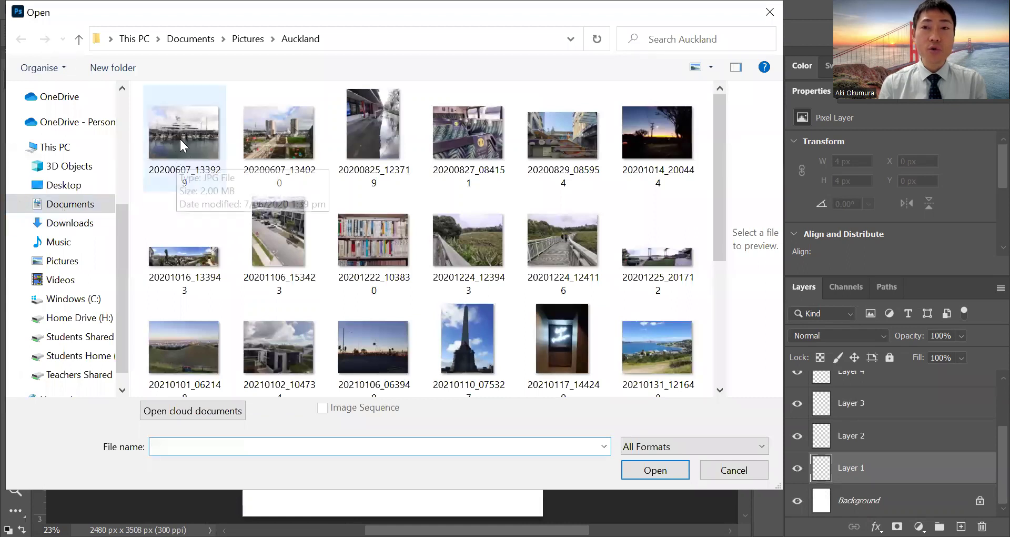
{"action": "left_click", "coordinate": [167, 129]}
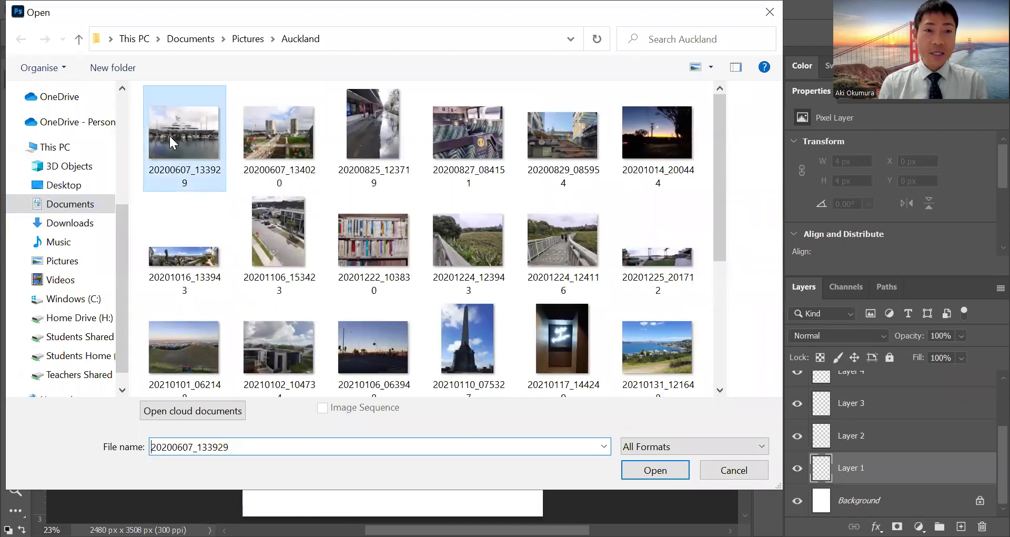
{"action": "left_click", "coordinate": [660, 473]}
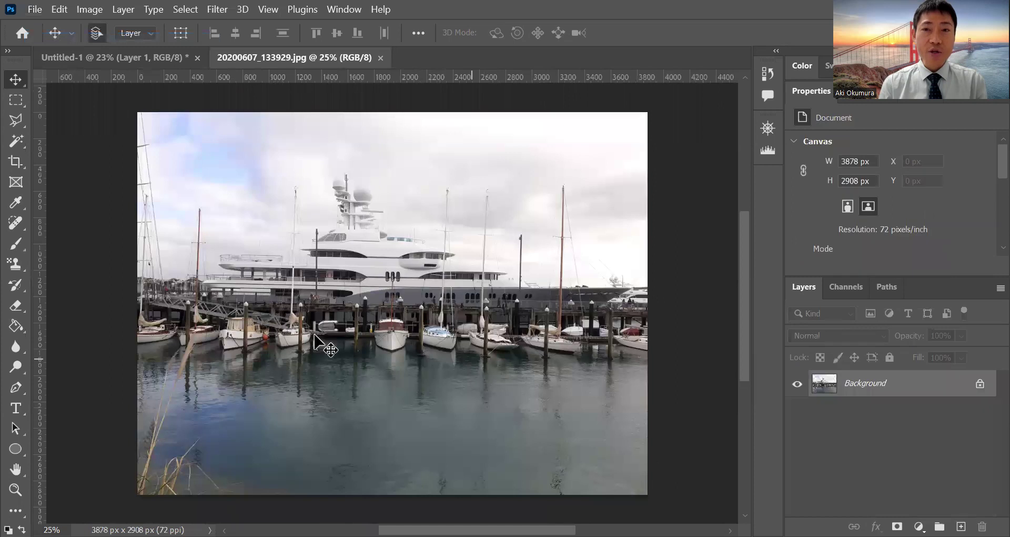
Select and copy the entire harbour photo, then return to Untitled-1
{"action": "left_click", "coordinate": [18, 99]}
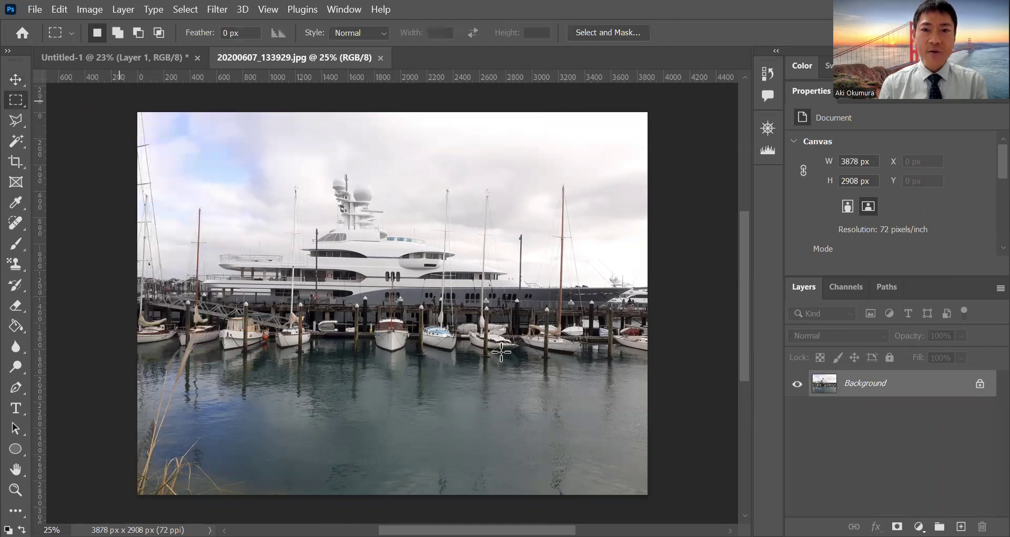
{"action": "key", "text": "ctrl+a"}
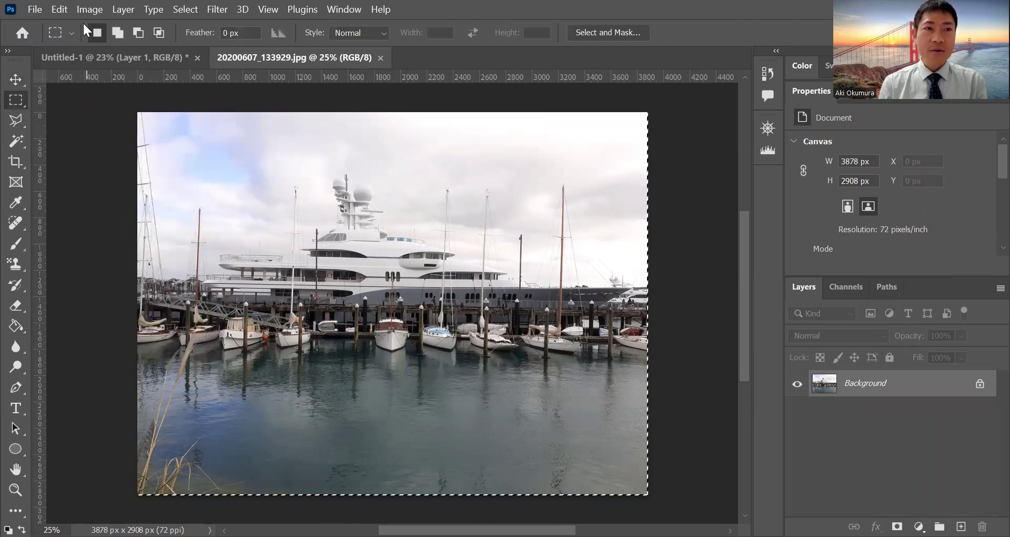
{"action": "left_click", "coordinate": [60, 10]}
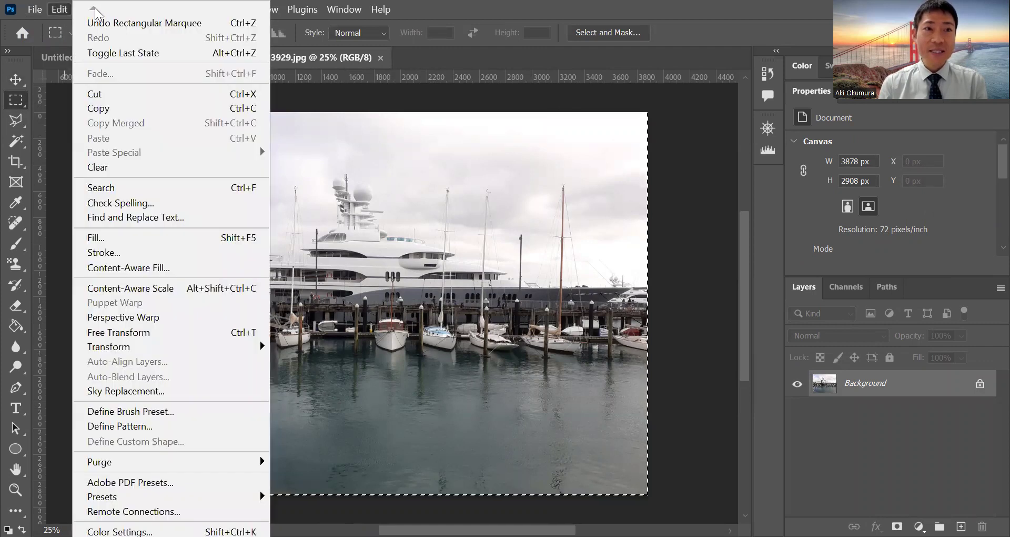
{"action": "left_click", "coordinate": [107, 109]}
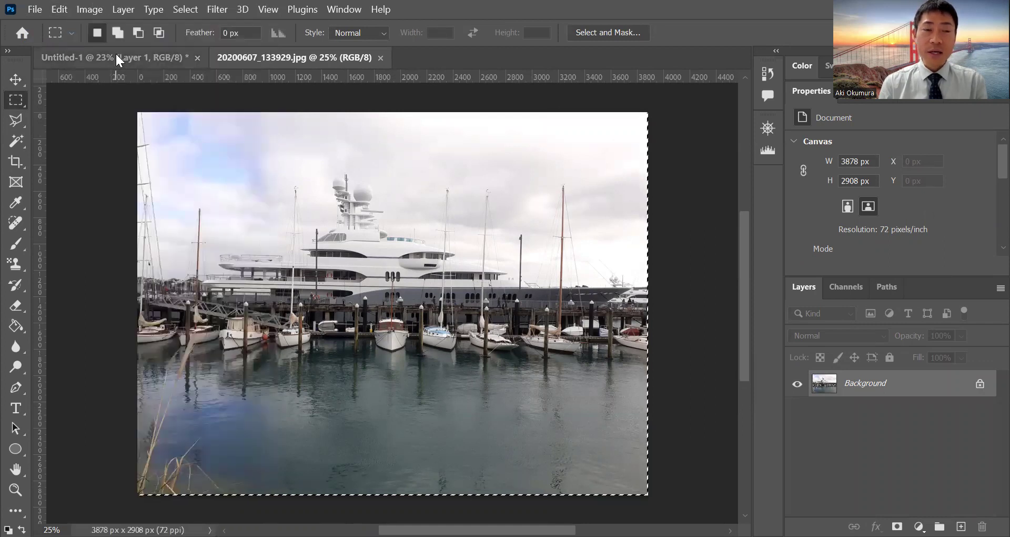
{"action": "left_click", "coordinate": [116, 57]}
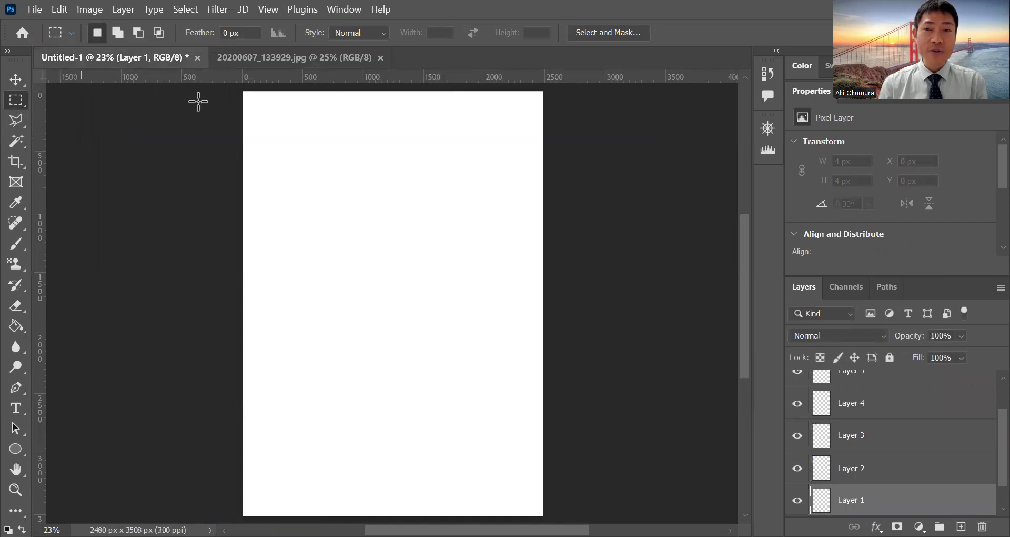
Paste the harbour photo onto Layer 1 and drag it left to X -642 px
{"action": "left_click", "coordinate": [63, 10]}
{"action": "left_click", "coordinate": [62, 10]}
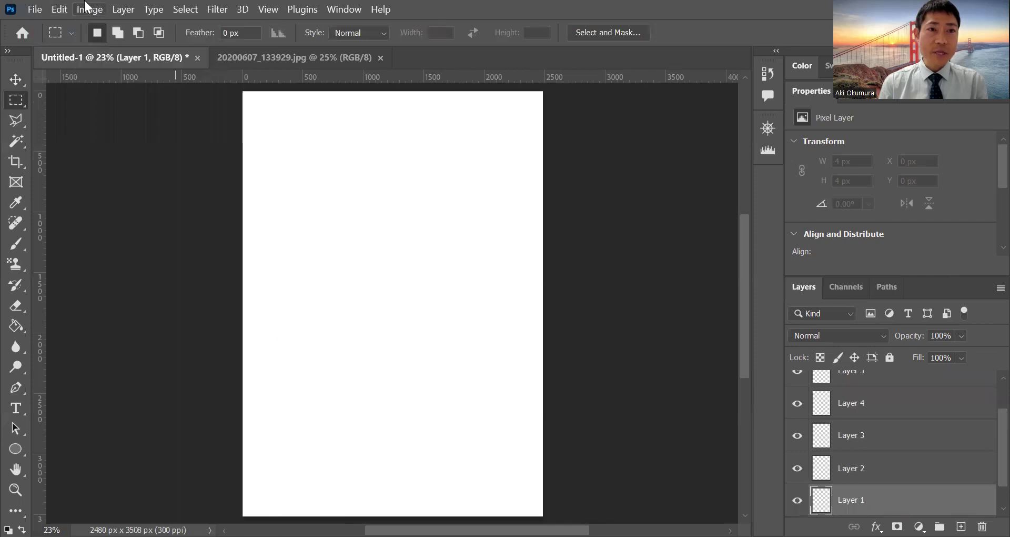
{"action": "left_click", "coordinate": [58, 11]}
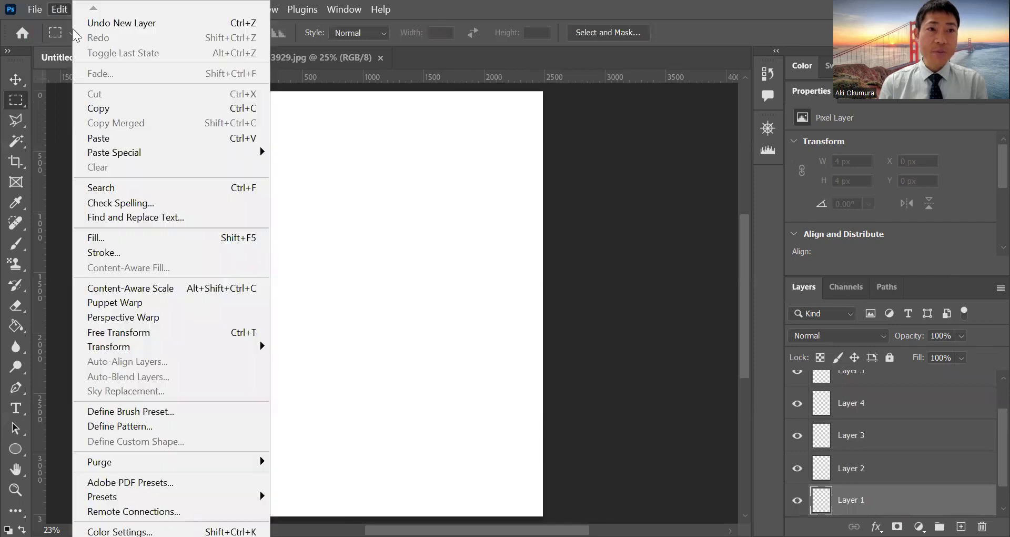
{"action": "left_click", "coordinate": [99, 138]}
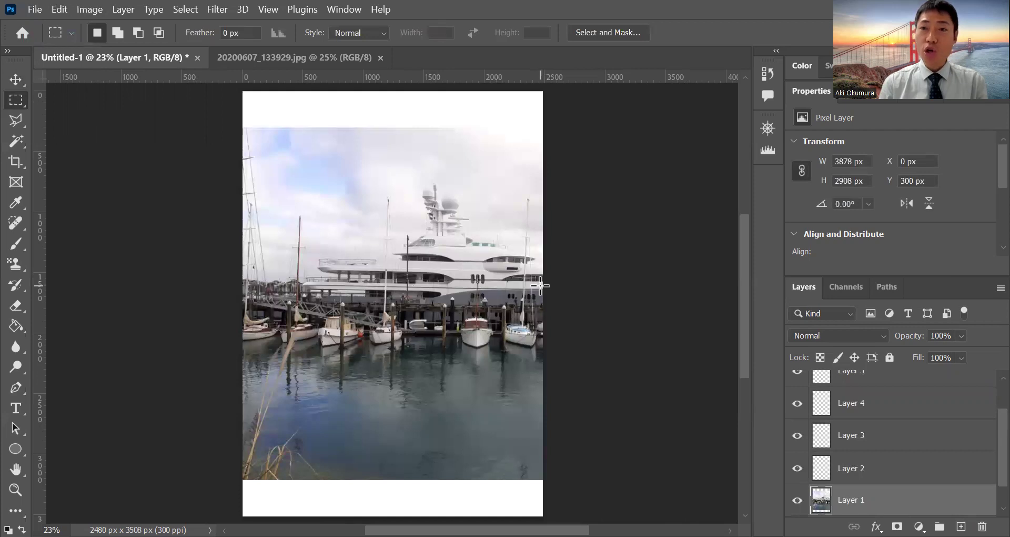
{"action": "left_click", "coordinate": [13, 82]}
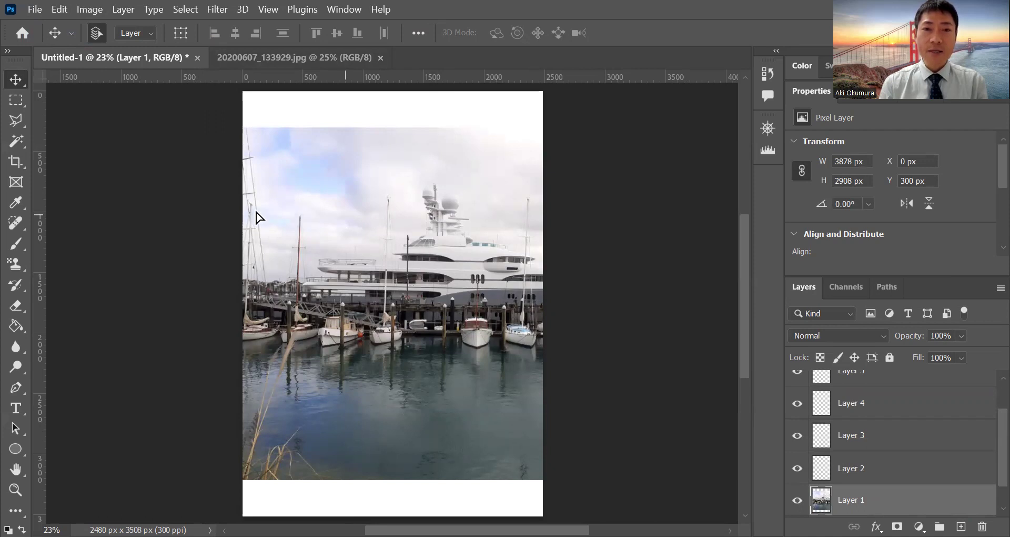
{"action": "left_click_drag", "start_coordinate": [268, 218], "coordinate": [190, 218]}
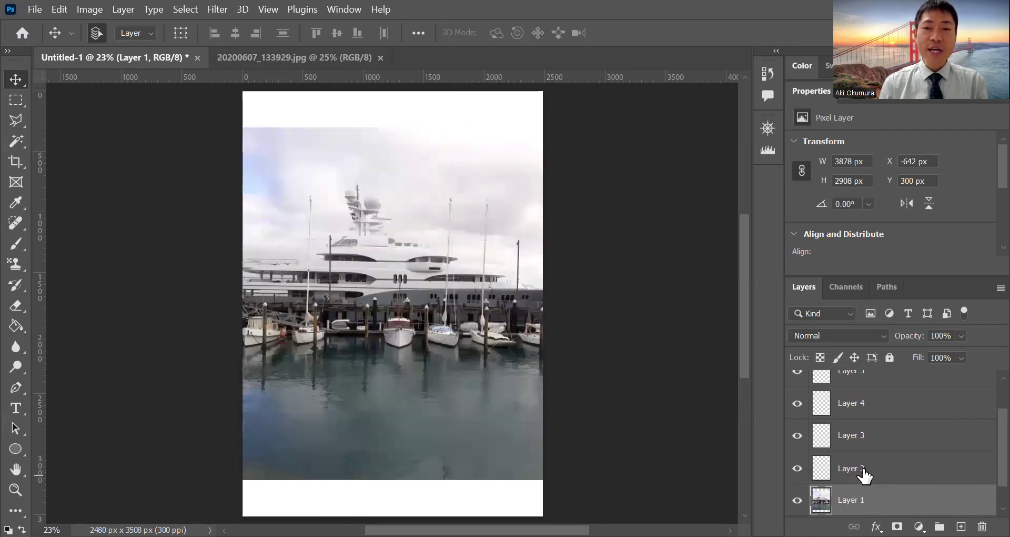
Select Layer 2 and open the silo photo 20200607_134020.jpg
{"action": "left_click", "coordinate": [865, 476]}
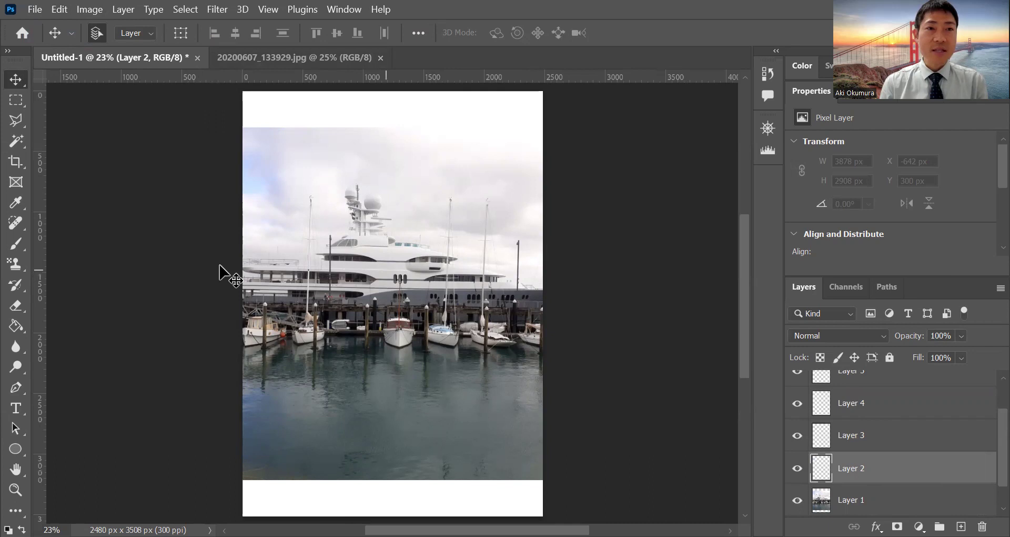
{"action": "left_click", "coordinate": [33, 12]}
{"action": "left_click", "coordinate": [50, 41]}
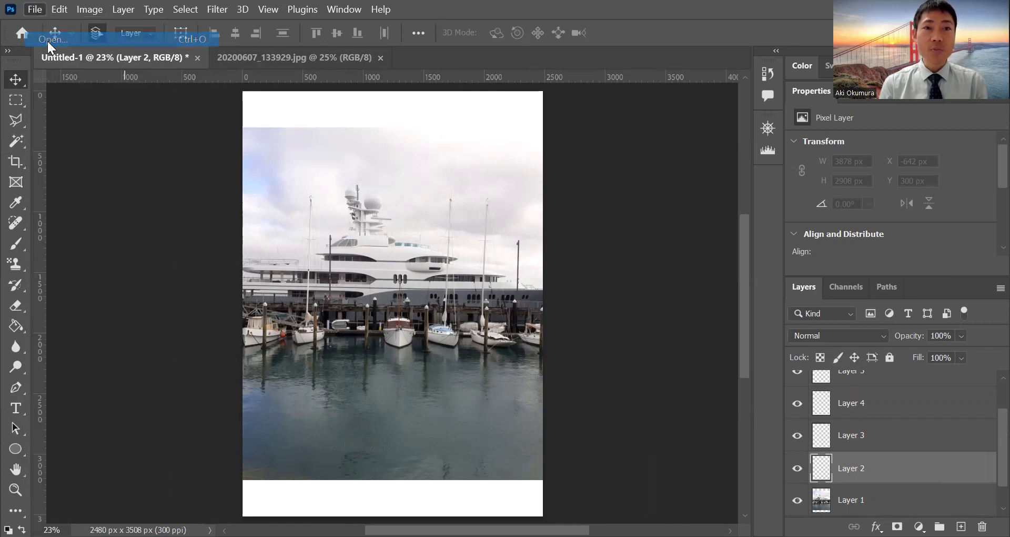
{"action": "left_click", "coordinate": [273, 148]}
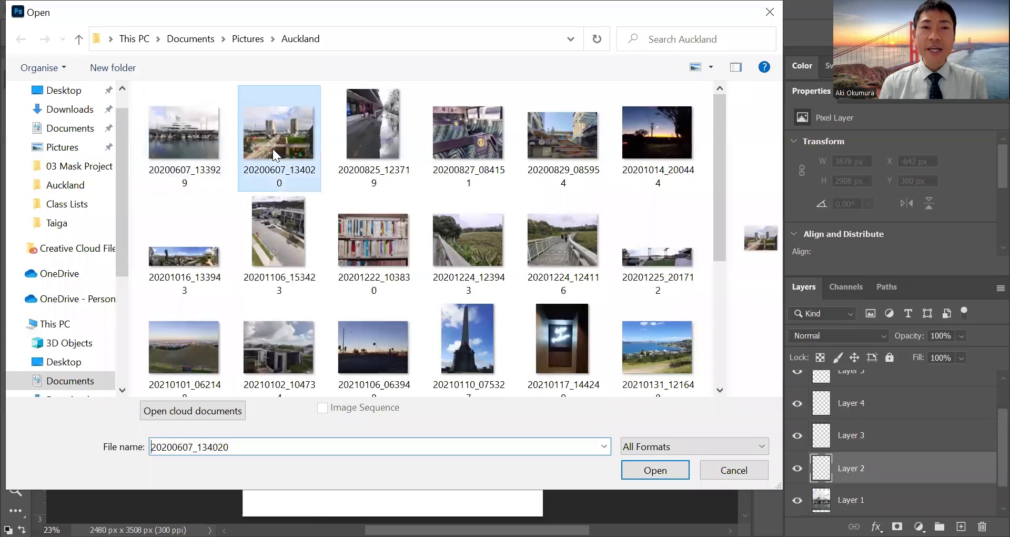
{"action": "left_click", "coordinate": [653, 471]}
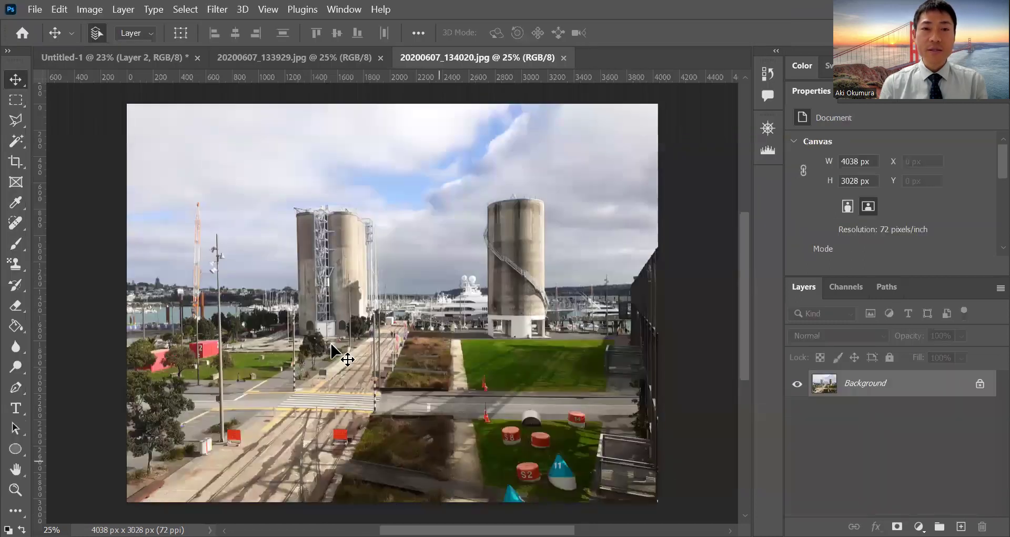
Copy the whole silo photo and return to Untitled-1 to paste it
{"action": "left_click", "coordinate": [16, 100]}
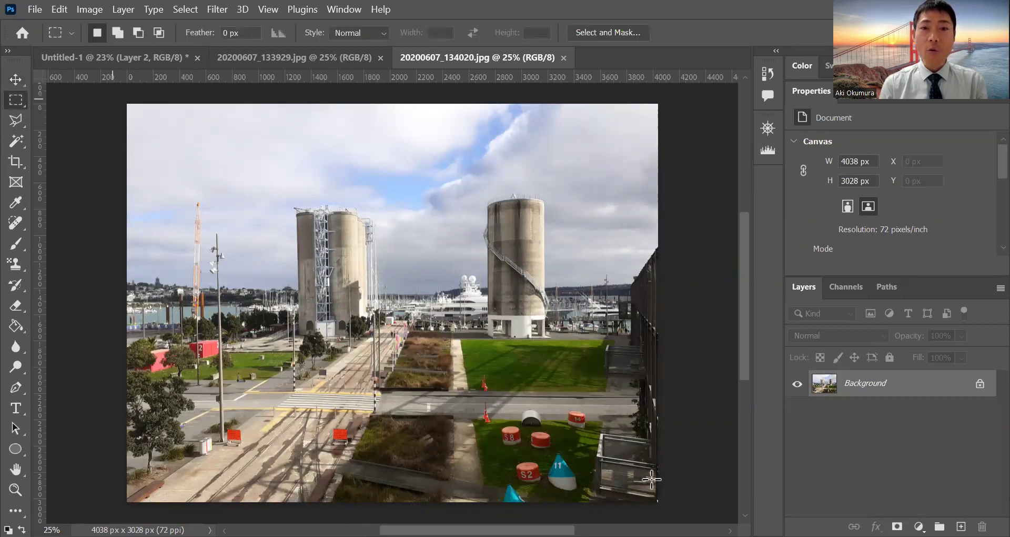
{"action": "key", "text": "ctrl+a"}
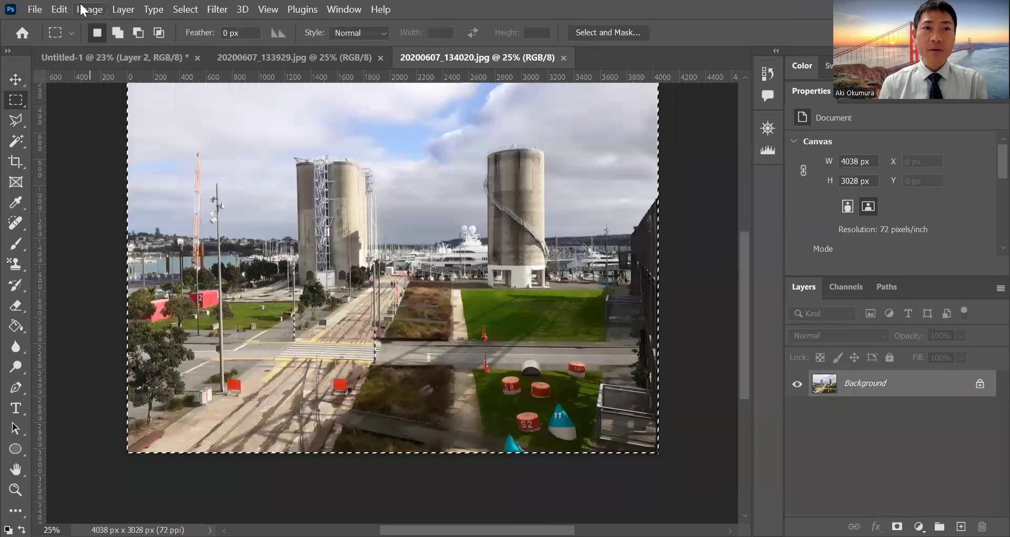
{"action": "left_click", "coordinate": [67, 3]}
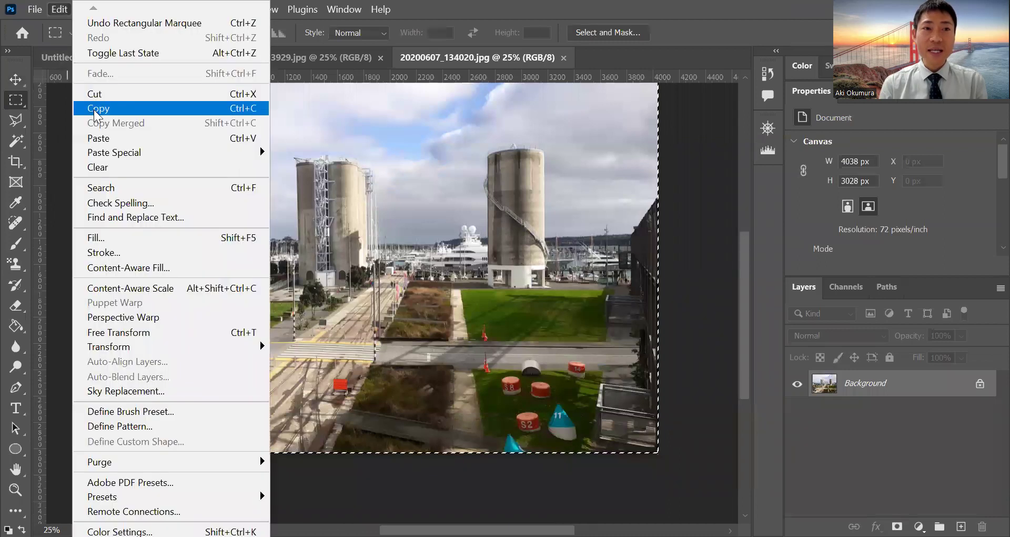
{"action": "left_click", "coordinate": [97, 108]}
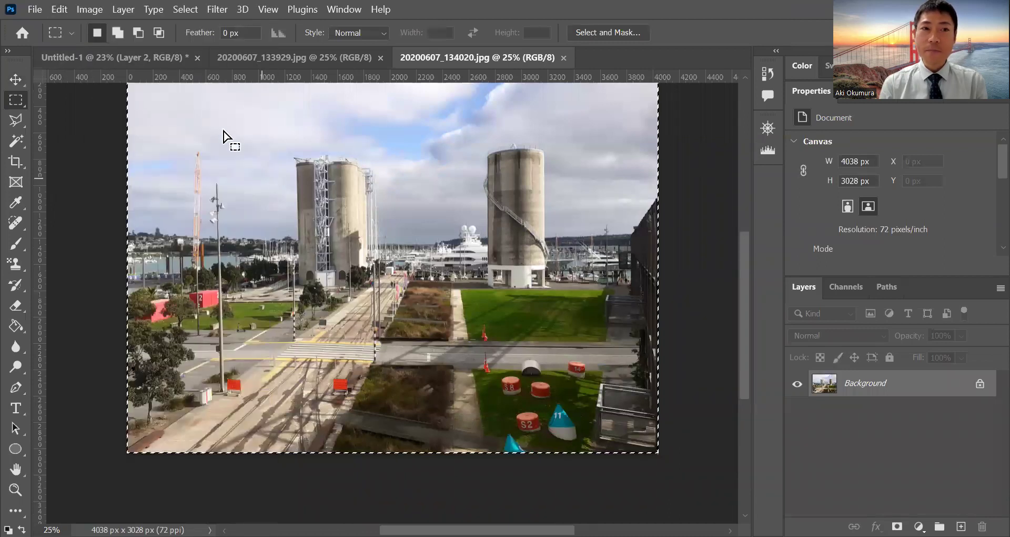
{"action": "left_click", "coordinate": [115, 61]}
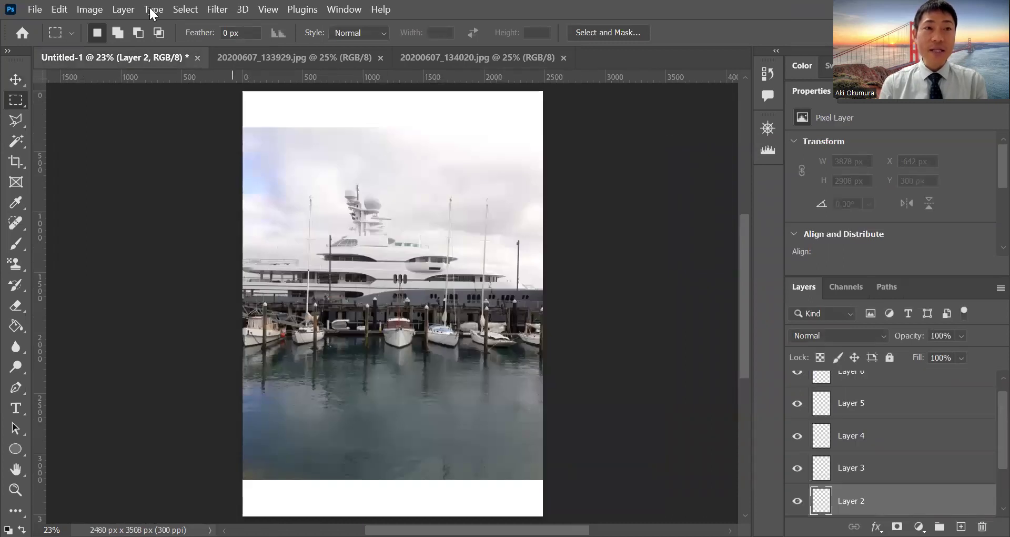
{"action": "left_click", "coordinate": [60, 9]}
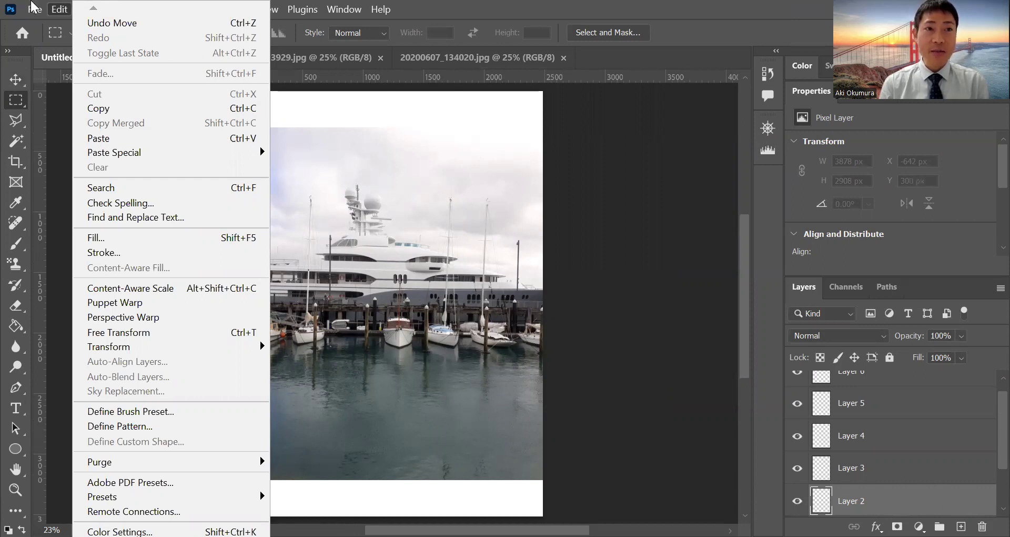
Paste the silo photo onto Layer 2 and move it to X 351 px, Y -190 px
{"action": "left_click", "coordinate": [93, 138]}
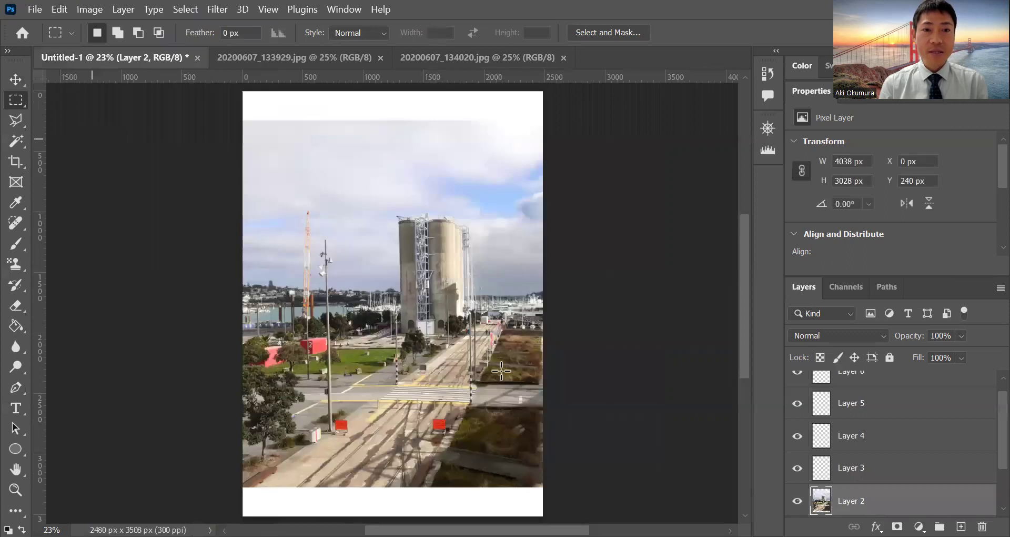
{"action": "left_click", "coordinate": [16, 79]}
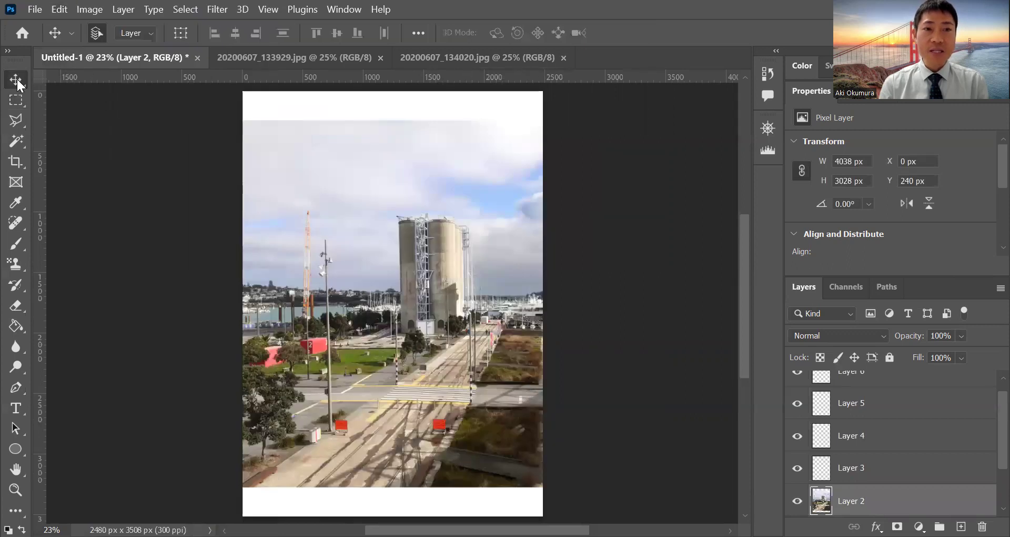
{"action": "left_click_drag", "start_coordinate": [448, 258], "coordinate": [491, 206]}
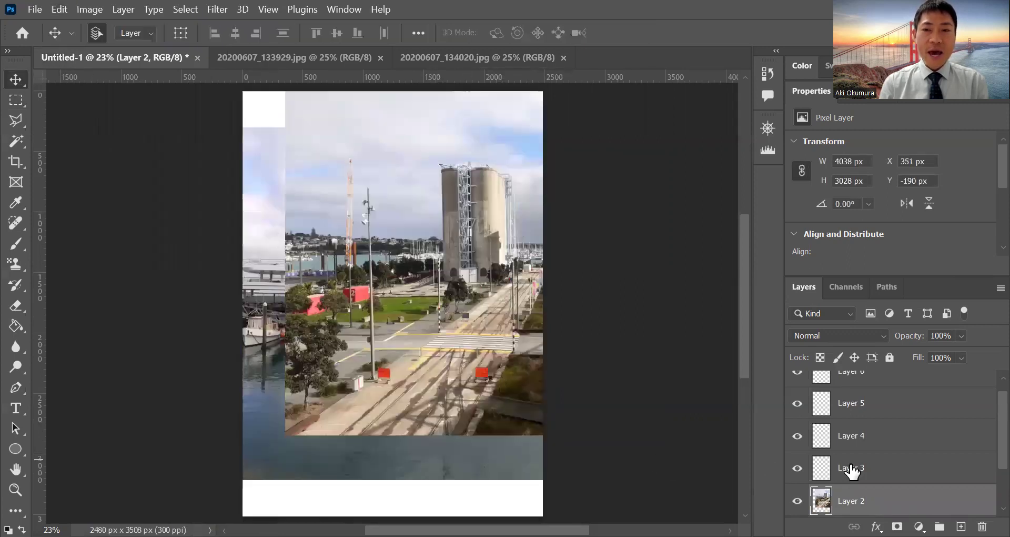
{"action": "scroll", "coordinate": [824, 502], "scroll_direction": "down", "scroll_amount": 2}
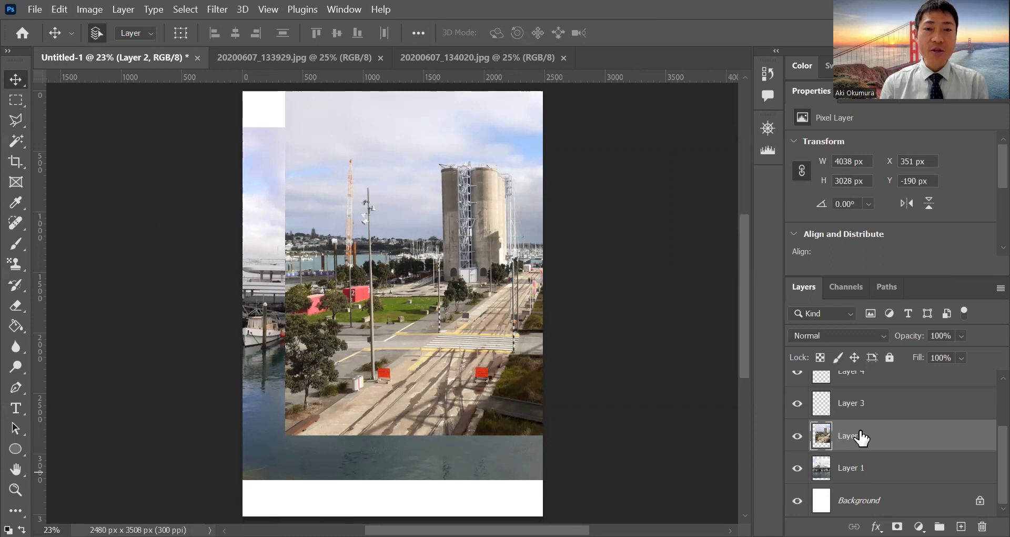
Toggle Layer 1 and Layer 2 visibility, leaving both photos shown
{"action": "left_click", "coordinate": [799, 471]}
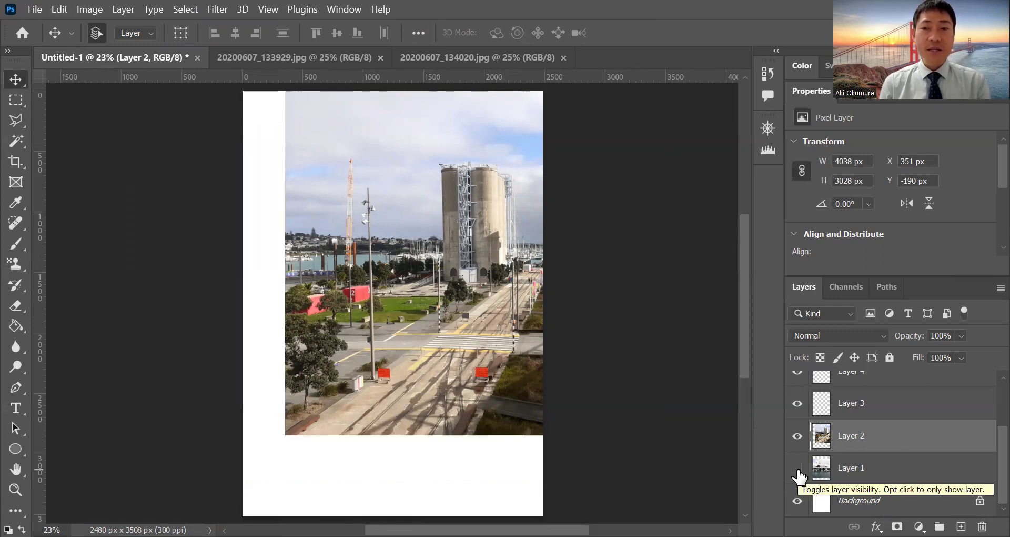
{"action": "left_click", "coordinate": [798, 470]}
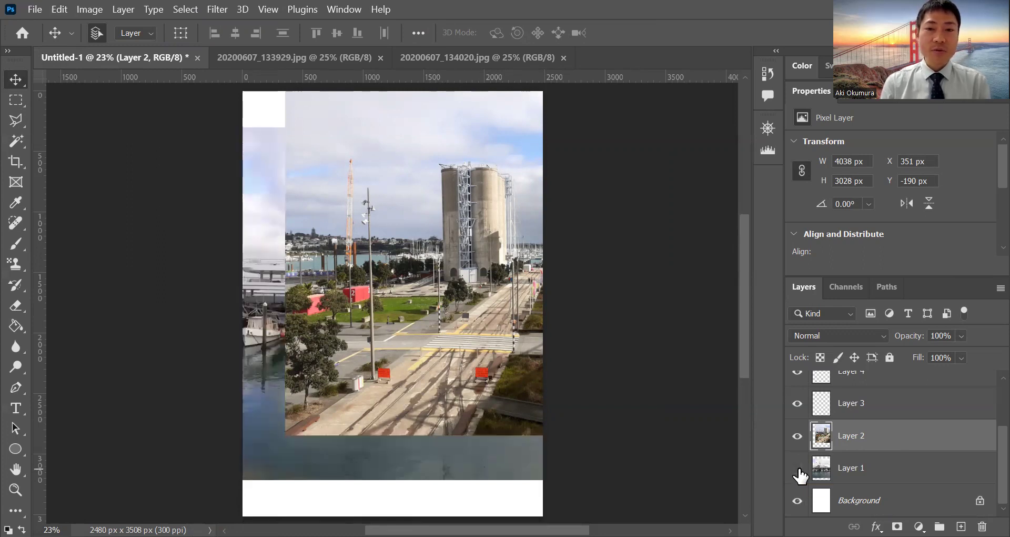
{"action": "left_click", "coordinate": [799, 471]}
{"action": "left_click", "coordinate": [799, 469]}
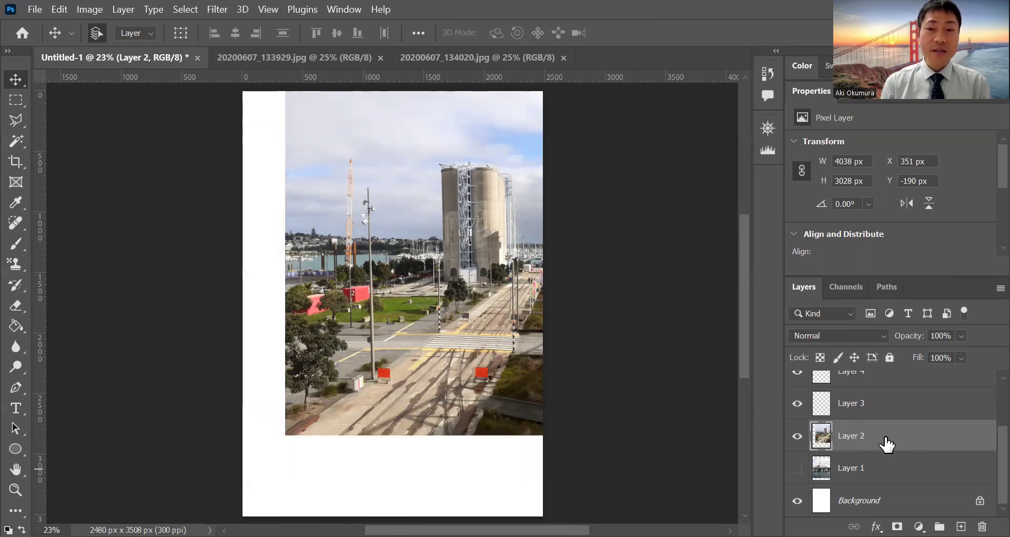
{"action": "left_click", "coordinate": [796, 439]}
{"action": "left_click", "coordinate": [796, 439]}
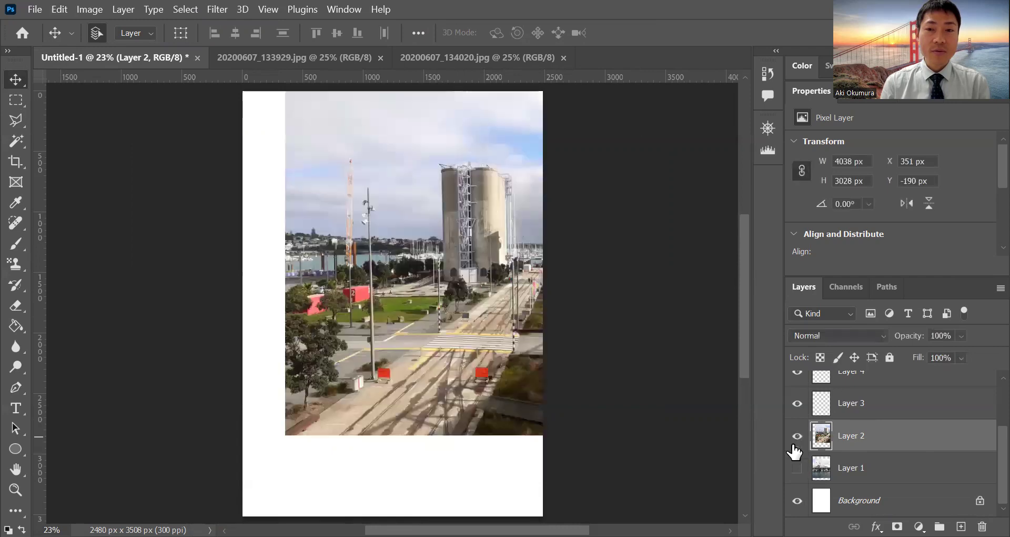
{"action": "left_click", "coordinate": [798, 468]}
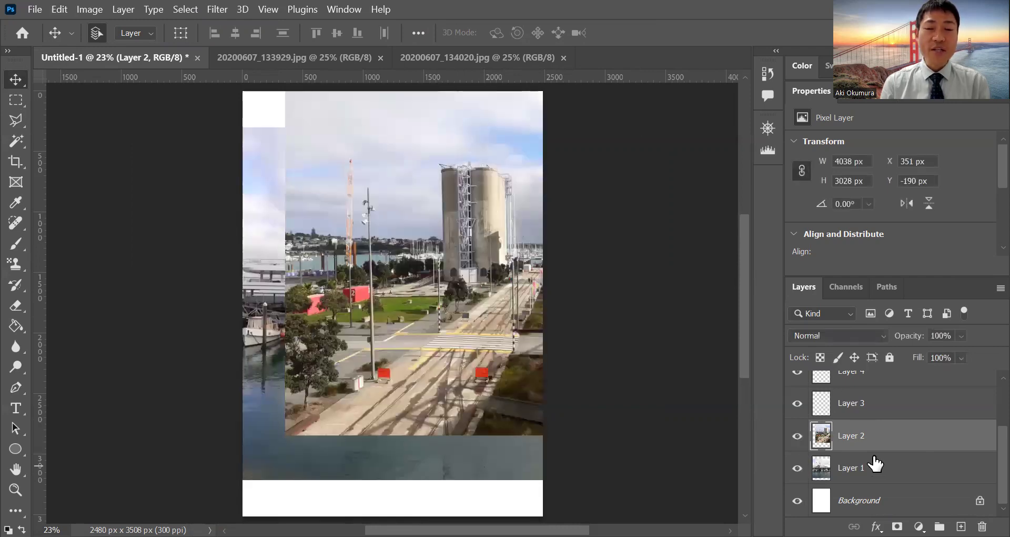
Drag Layer 2 to the top of the layer stack
{"action": "scroll", "coordinate": [875, 463], "scroll_direction": "up", "scroll_amount": 1}
{"action": "scroll", "coordinate": [890, 413], "scroll_direction": "up", "scroll_amount": 2}
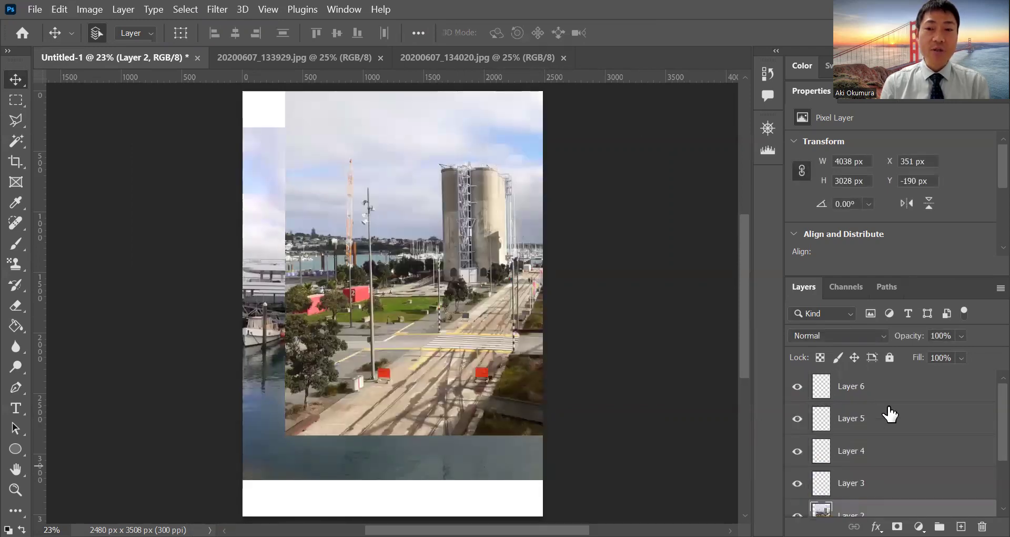
{"action": "scroll", "coordinate": [890, 414], "scroll_direction": "down", "scroll_amount": 1}
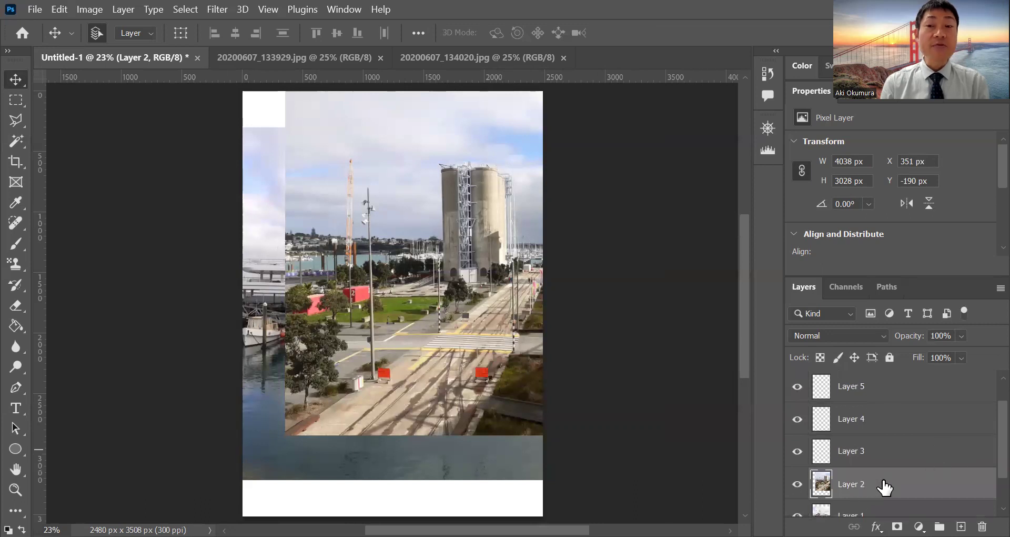
{"action": "left_click_drag", "start_coordinate": [886, 484], "coordinate": [885, 387]}
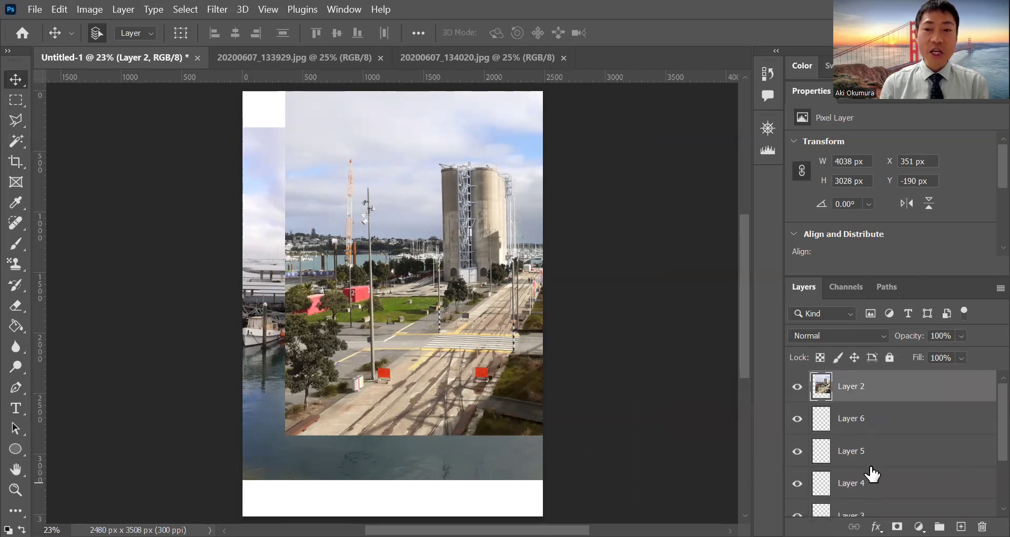
Move Layer 2 back down above Layer 1 and select the empty Layer 3
{"action": "scroll", "coordinate": [870, 472], "scroll_direction": "down", "scroll_amount": 2}
{"action": "scroll", "coordinate": [870, 471], "scroll_direction": "up", "scroll_amount": 2}
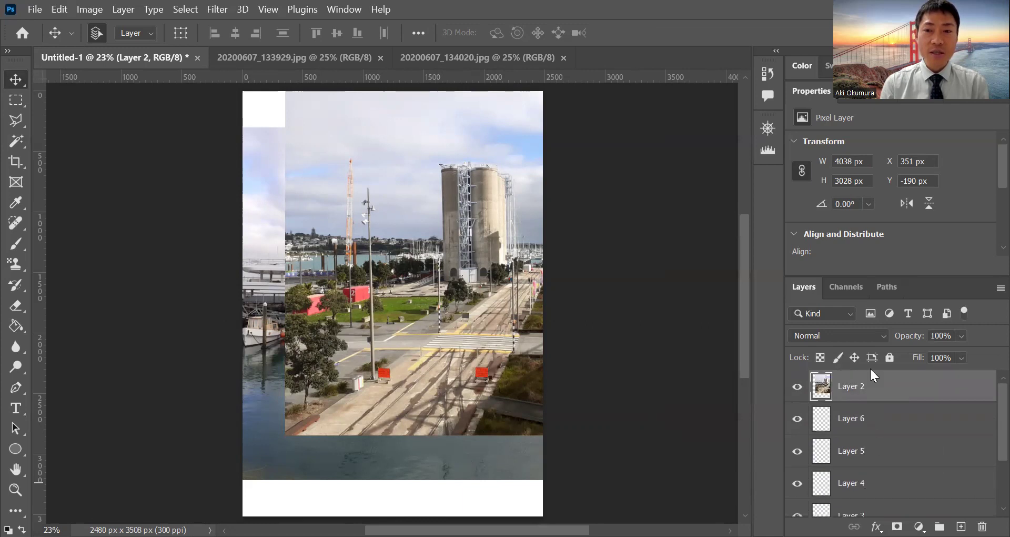
{"action": "left_click_drag", "start_coordinate": [871, 388], "coordinate": [880, 462]}
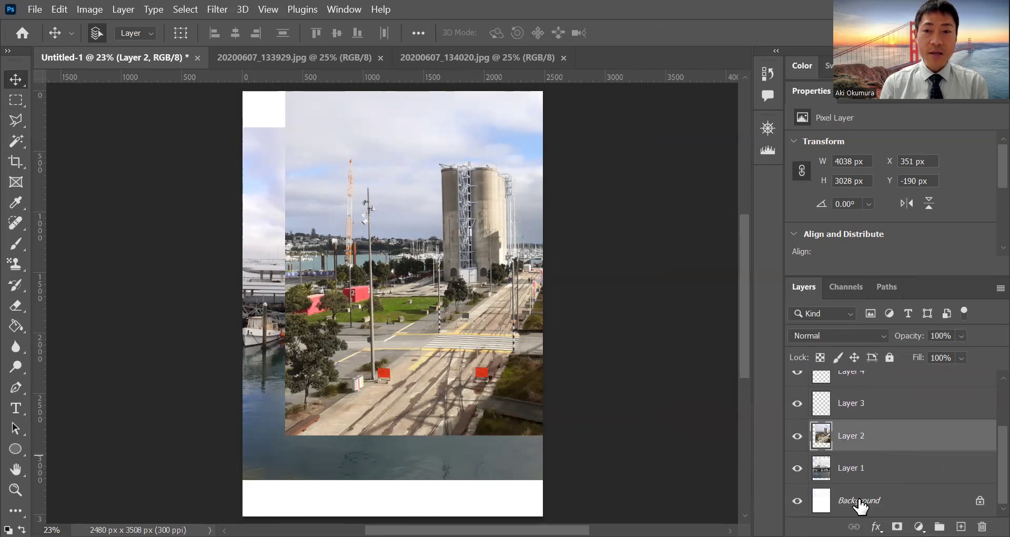
{"action": "left_click", "coordinate": [871, 402]}
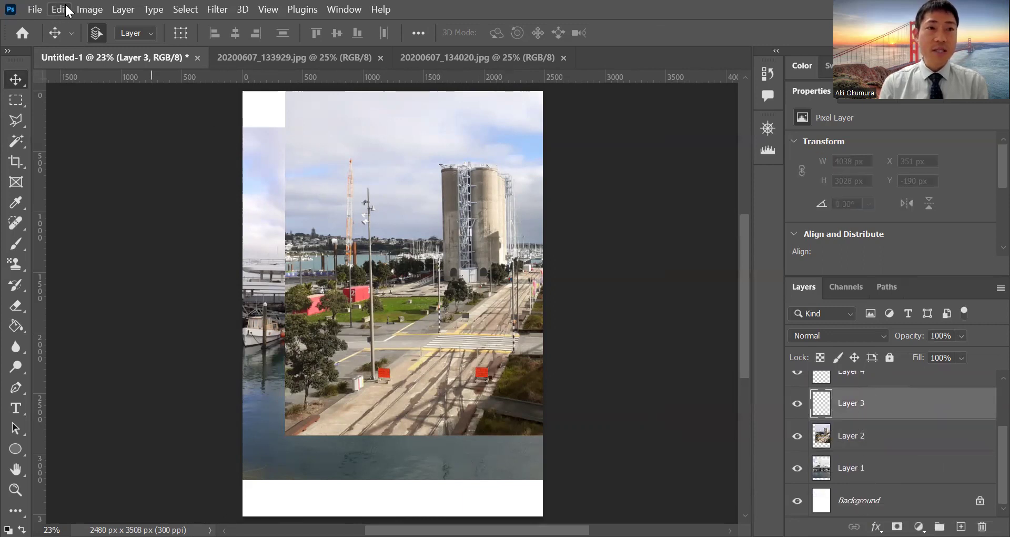
Open the sunset photo 20201014_200444.jpg
{"action": "left_click", "coordinate": [33, 9]}
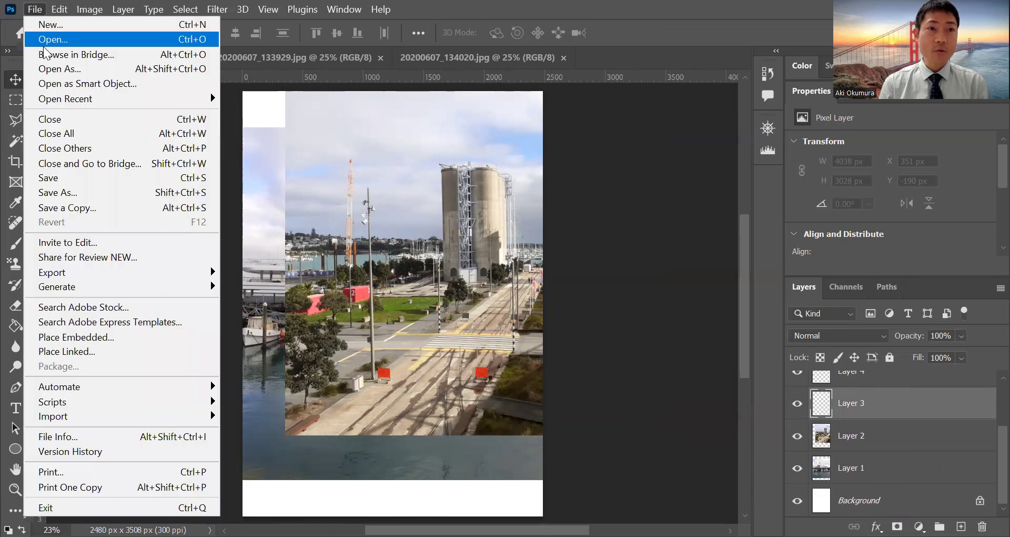
{"action": "left_click", "coordinate": [31, 39]}
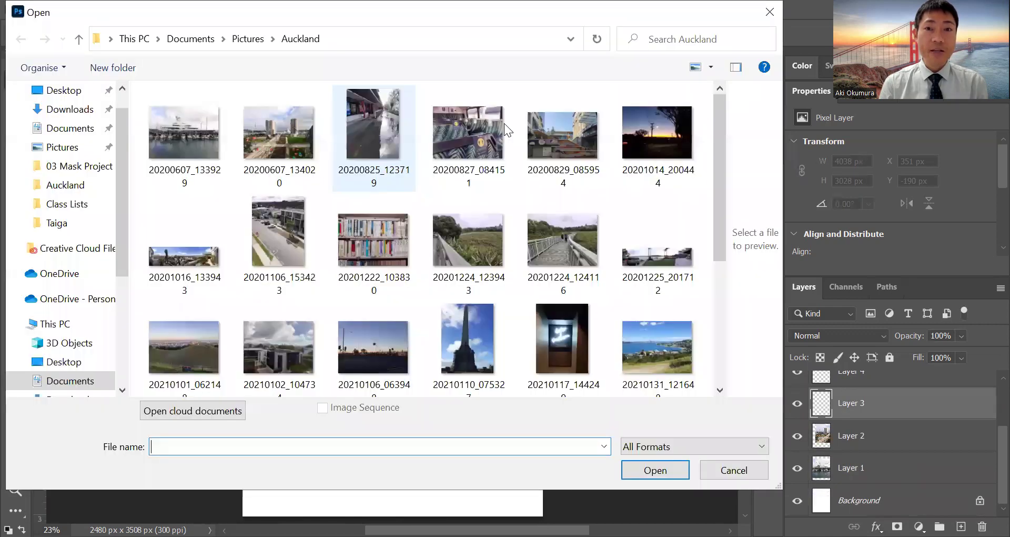
{"action": "left_click", "coordinate": [646, 135]}
{"action": "left_click", "coordinate": [653, 470]}
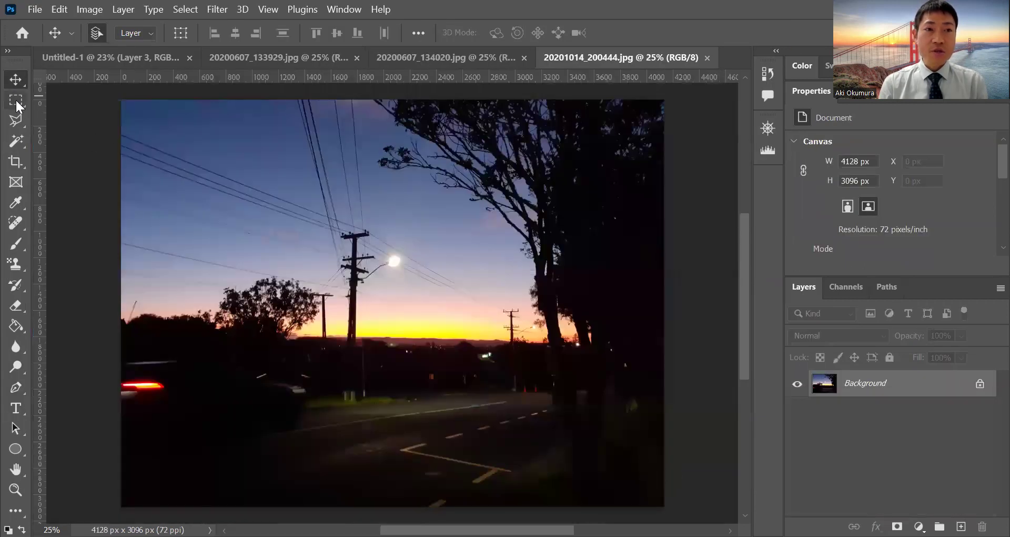
Select and copy the entire sunset photo, then return to Untitled-1
{"action": "left_click", "coordinate": [17, 102]}
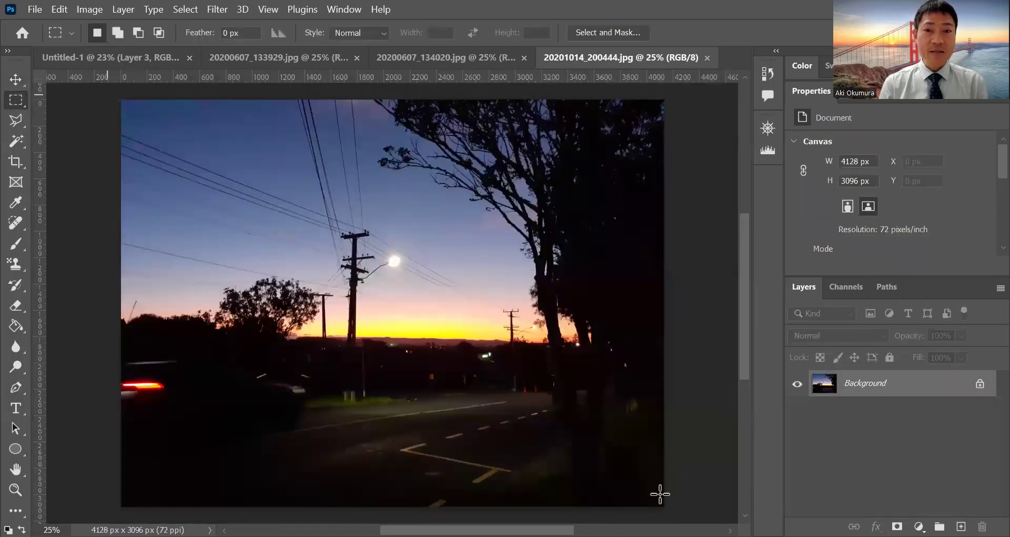
{"action": "key", "text": "ctrl+a"}
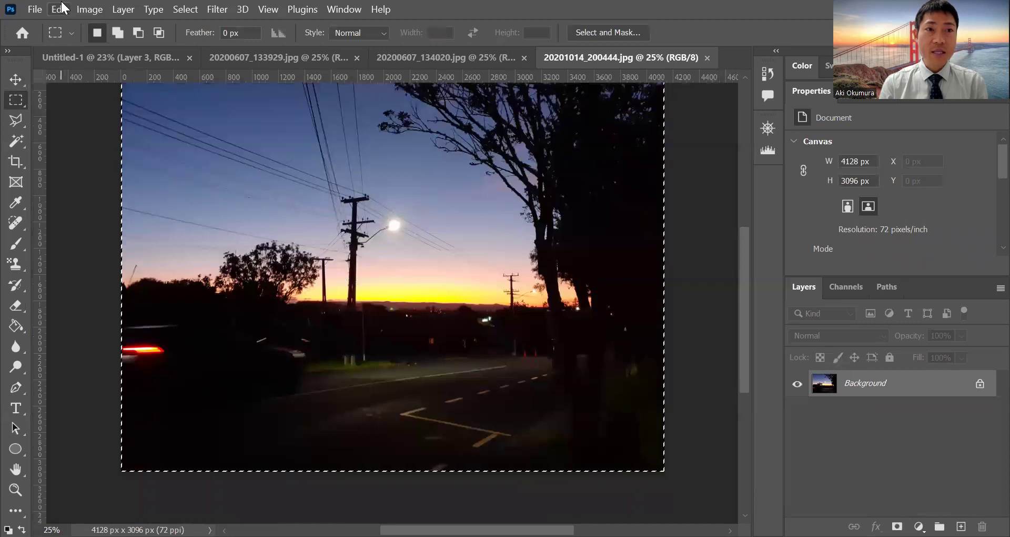
{"action": "left_click", "coordinate": [62, 5]}
{"action": "left_click", "coordinate": [104, 107]}
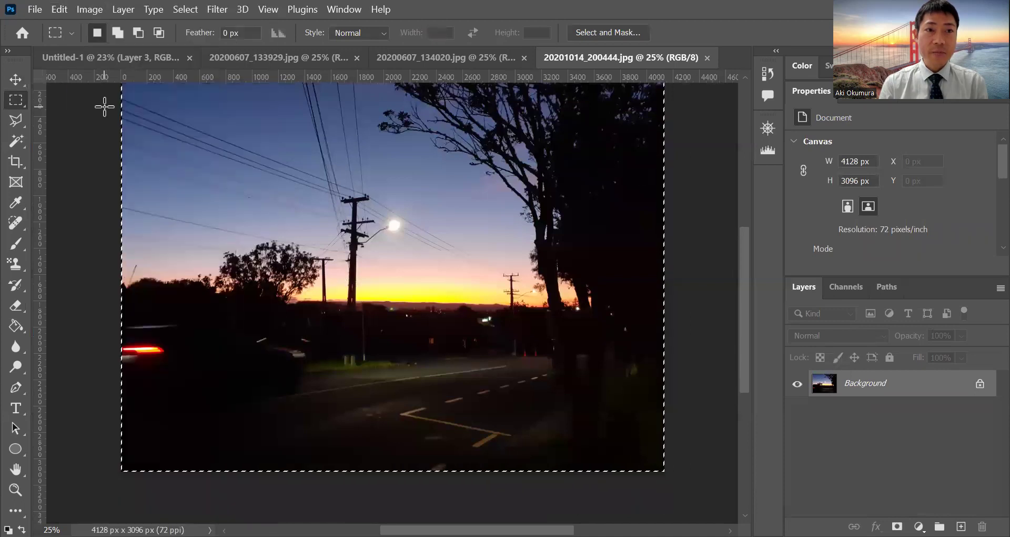
{"action": "left_click", "coordinate": [138, 55]}
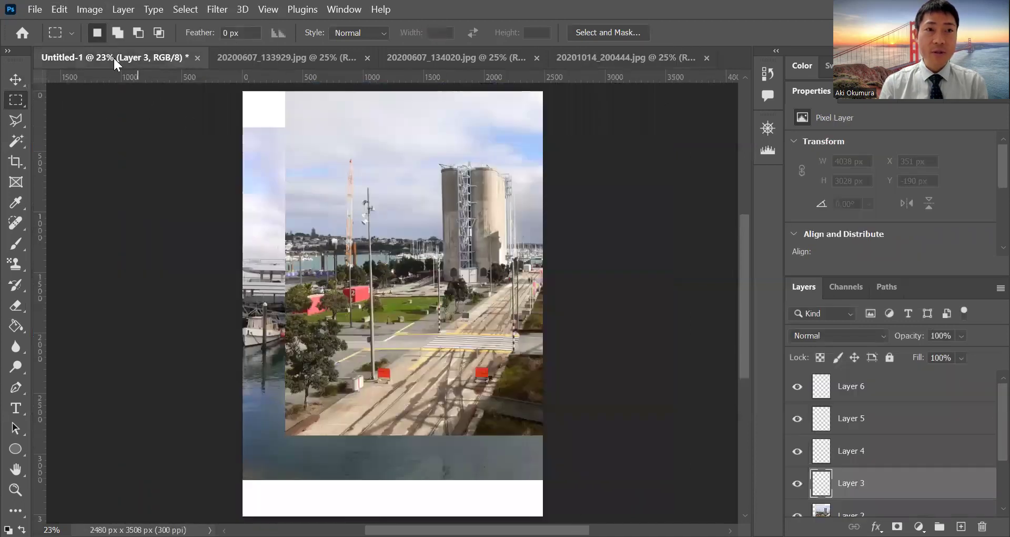
Paste the dusk street photo onto Layer 3, placing it at X 0 px, Y 206 px
{"action": "left_click", "coordinate": [59, 7]}
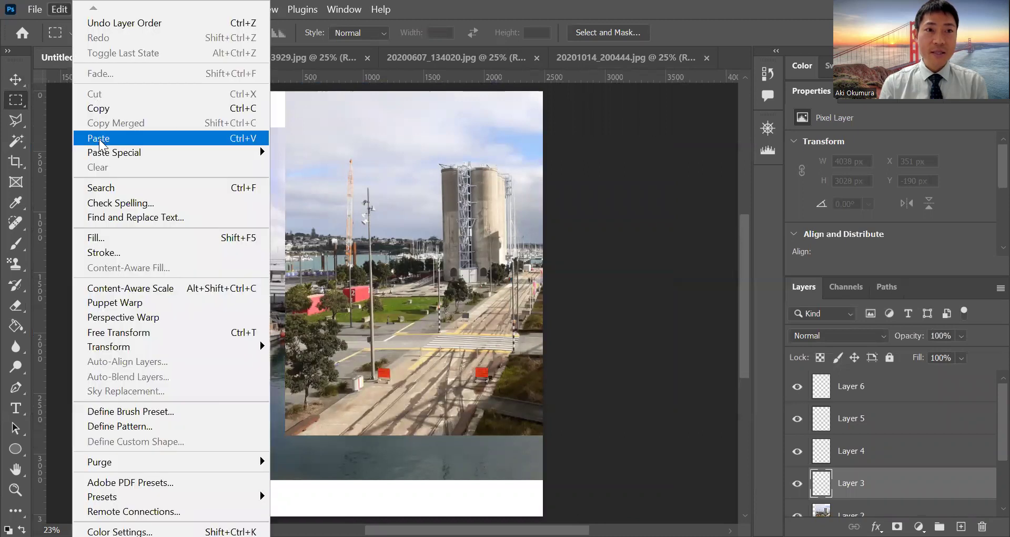
{"action": "left_click", "coordinate": [100, 143]}
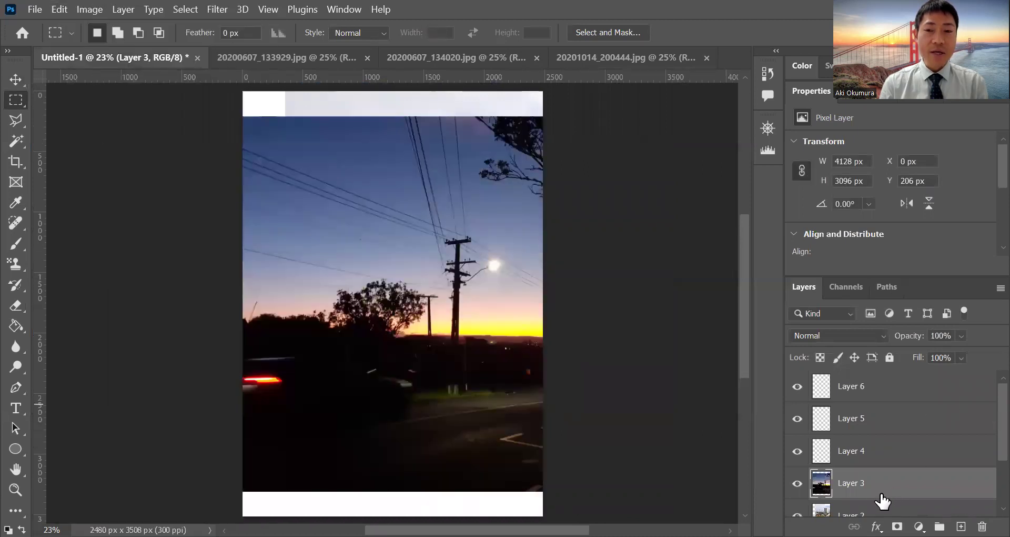
{"action": "scroll", "coordinate": [882, 498], "scroll_direction": "down", "scroll_amount": 1}
{"action": "scroll", "coordinate": [882, 498], "scroll_direction": "down", "scroll_amount": 1}
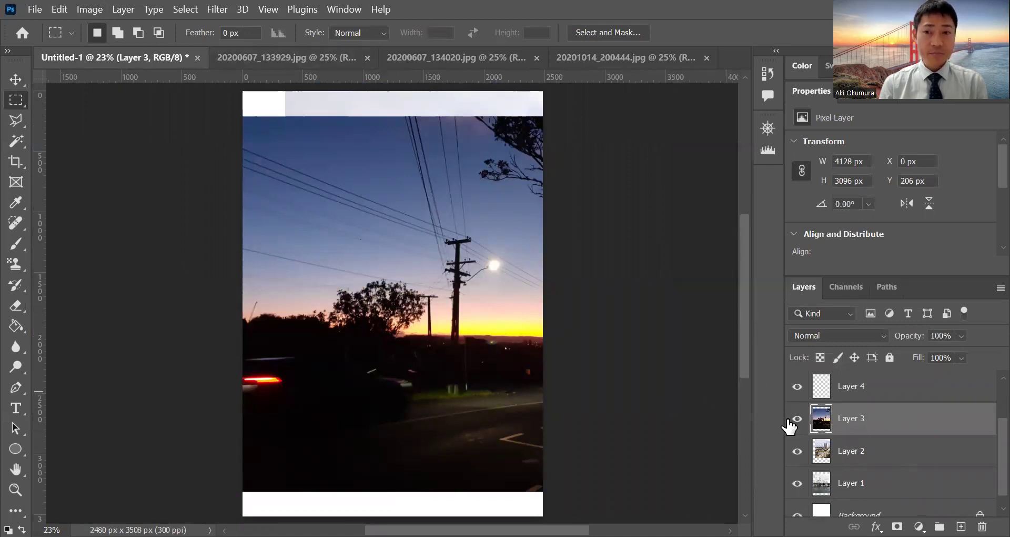
{"action": "left_click", "coordinate": [16, 79]}
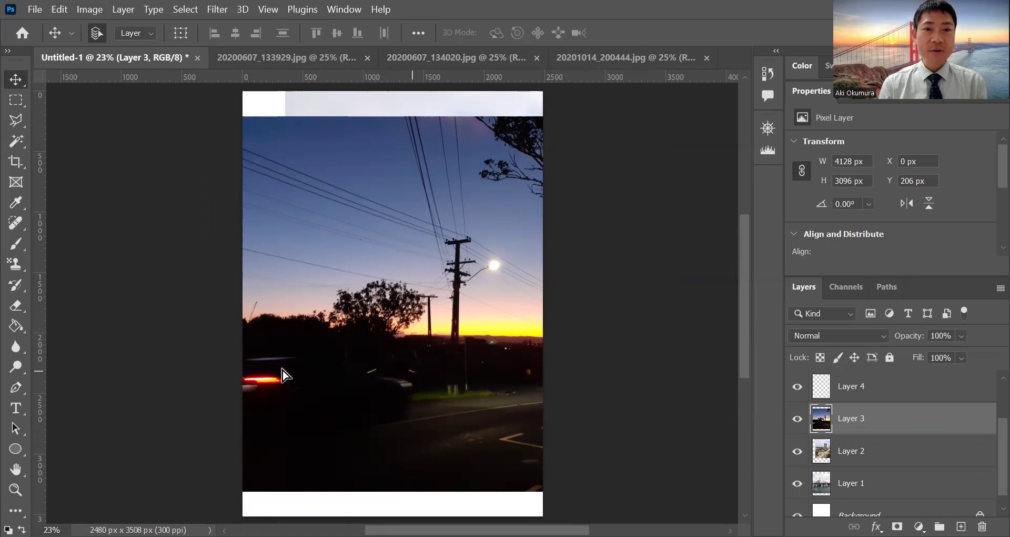
Move the sunset photo to X -1281 px, Y 300 px, leaving Edit > Transform unapplied
{"action": "left_click_drag", "start_coordinate": [283, 375], "coordinate": [128, 386]}
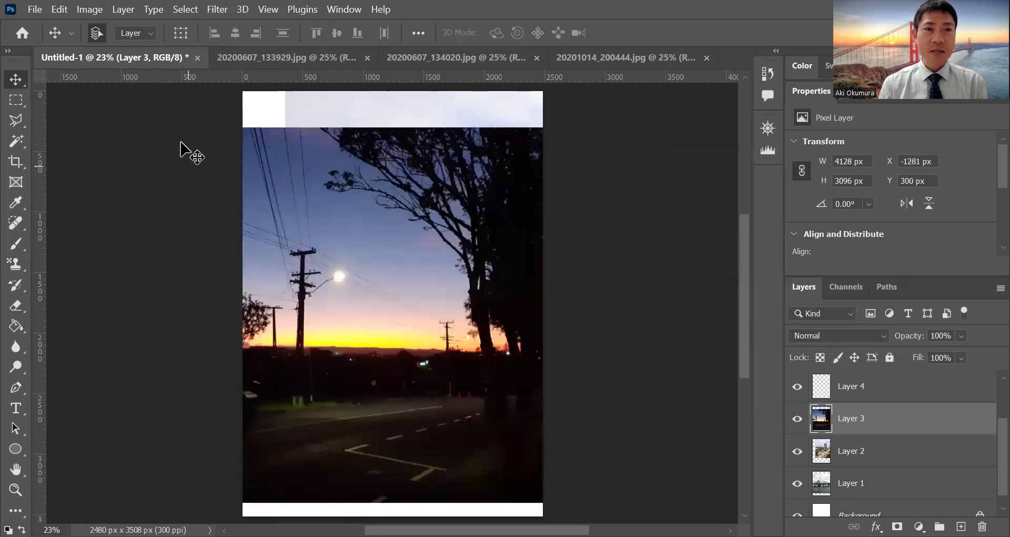
{"action": "left_click", "coordinate": [67, 14]}
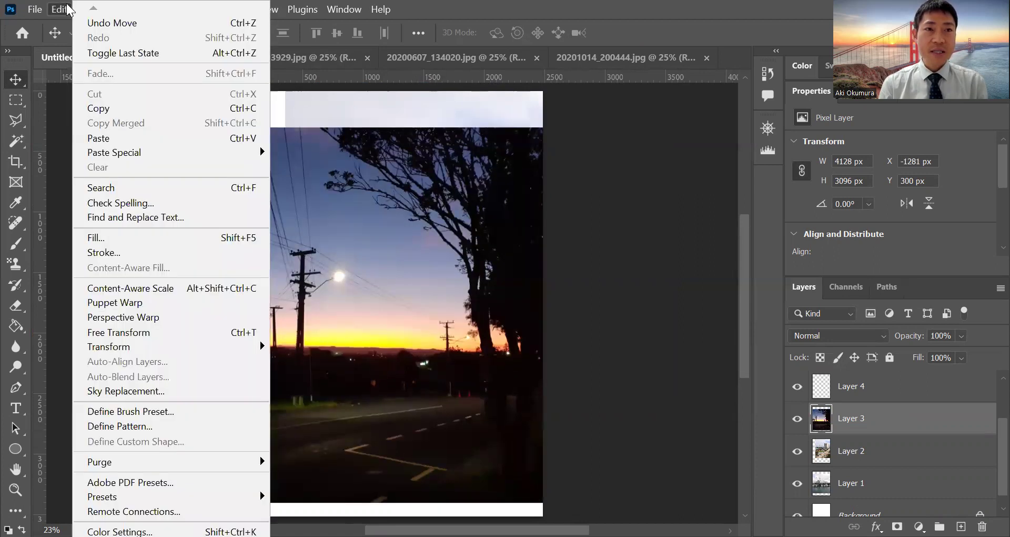
{"action": "left_click", "coordinate": [59, 11]}
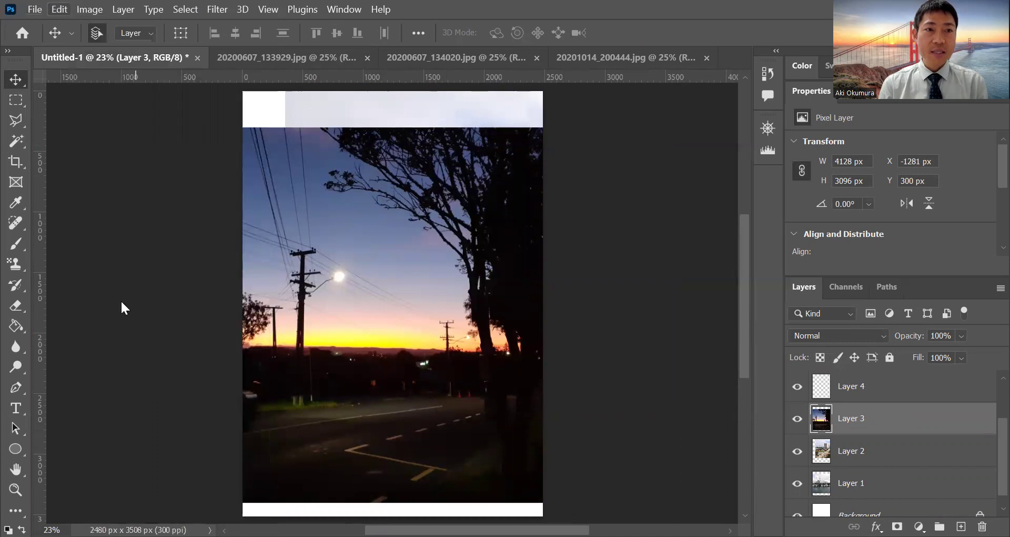
{"action": "key", "text": "alt+e"}
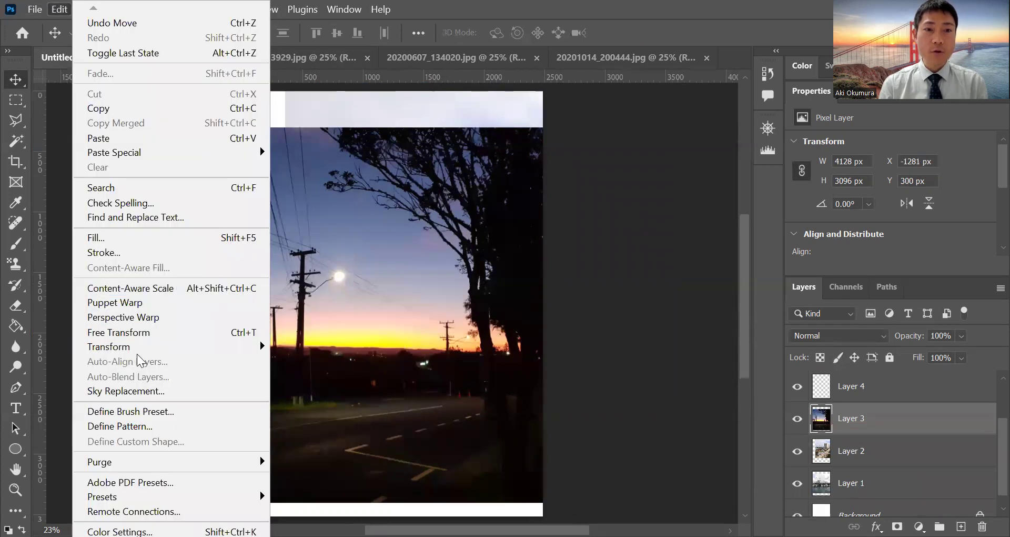
{"action": "mouse_move", "coordinate": [211, 346]}
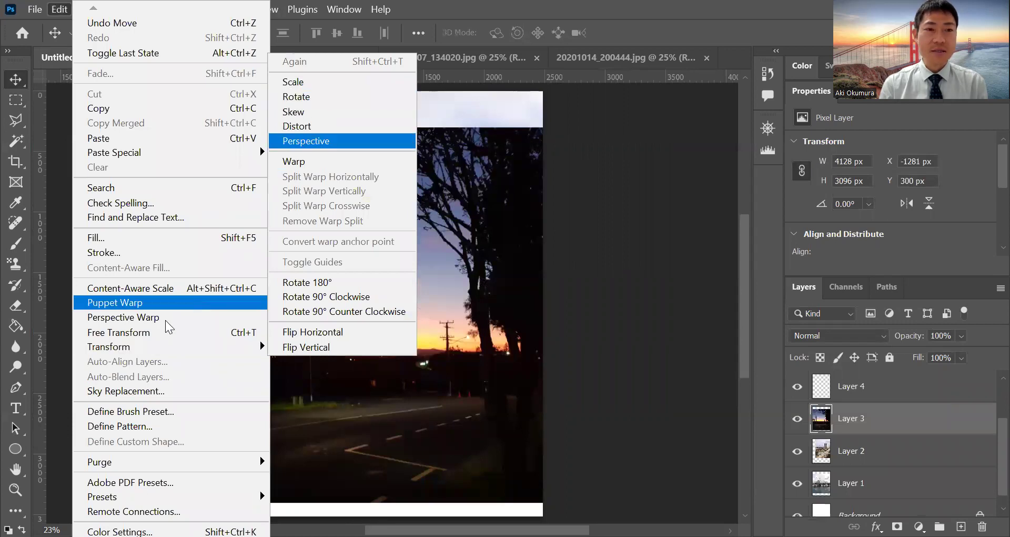
{"action": "left_click", "coordinate": [797, 358]}
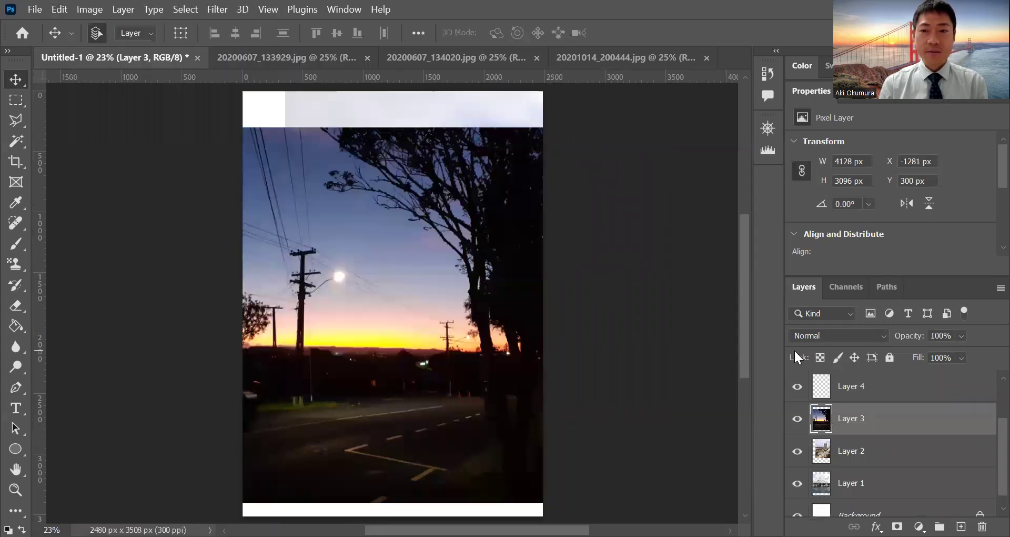